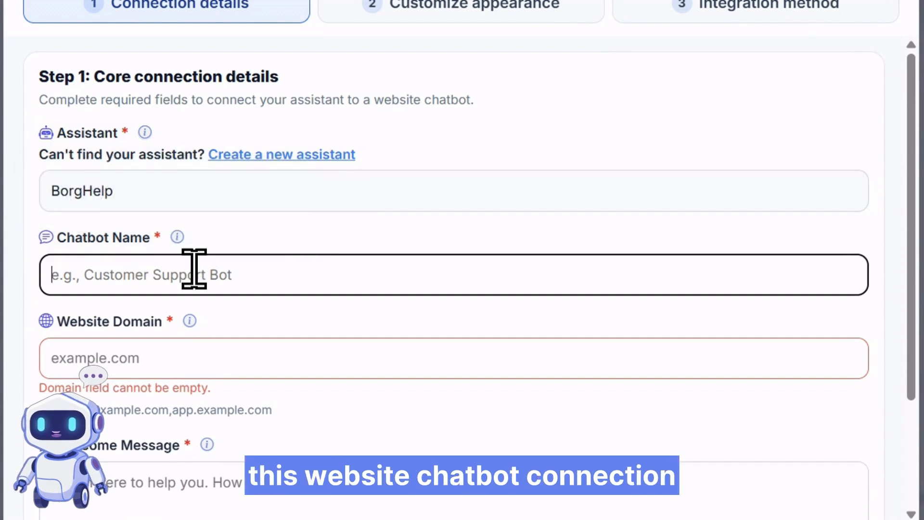
Name the chatbot "BorgHive Customer Support" and set its website domain to borghive.ai
{"action": "type", "text": "BorgHive "}
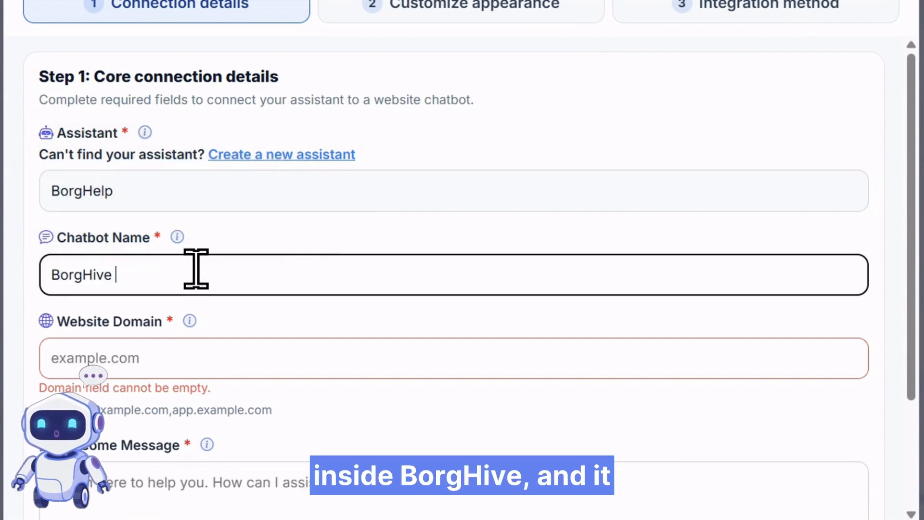
{"action": "type", "text": "Customer Suppo"}
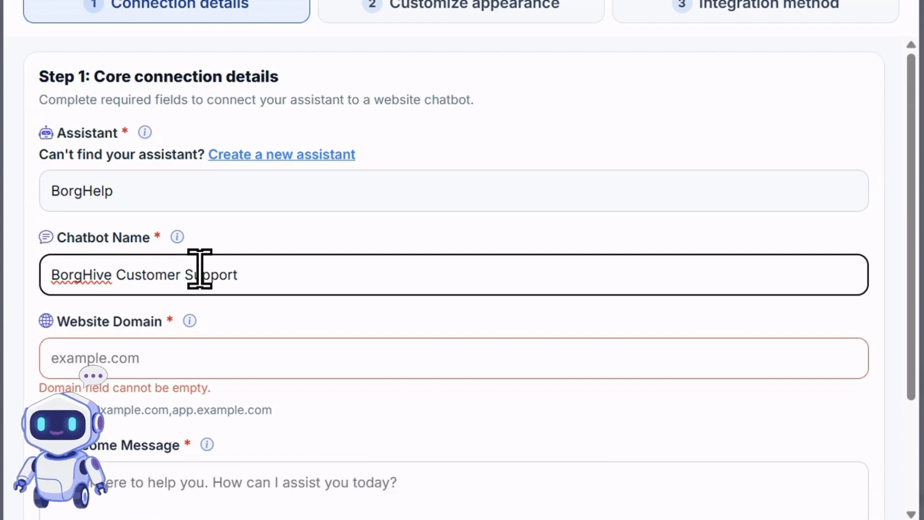
{"action": "type", "text": "rt"}
{"action": "key", "text": "Tab"}
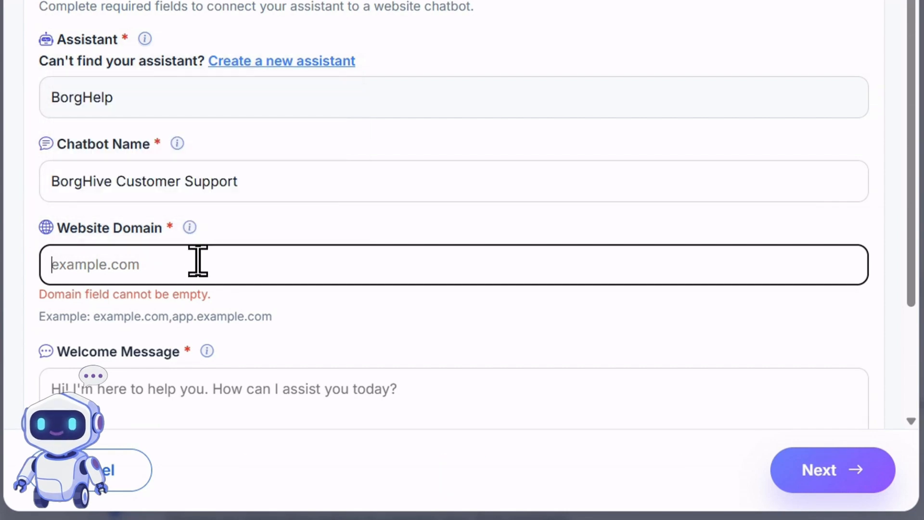
{"action": "type", "text": "borghive.ai"}
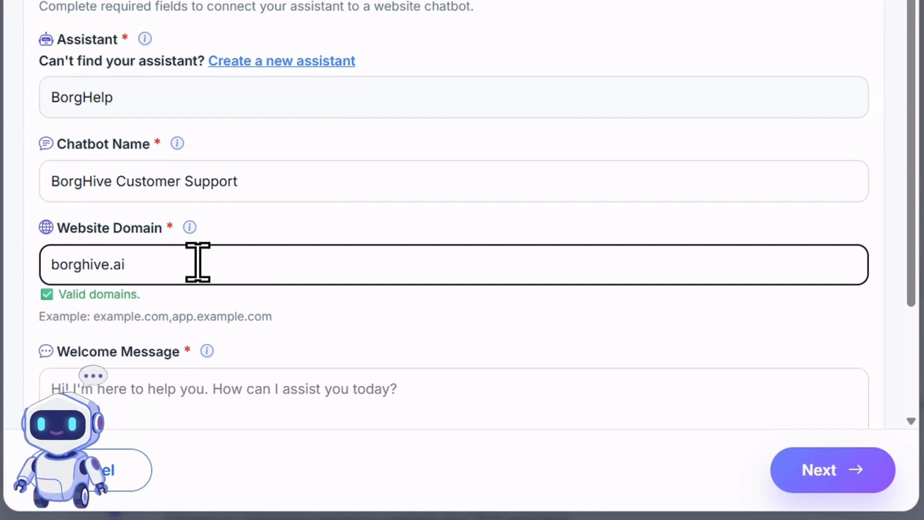
{"action": "scroll", "coordinate": [205, 261], "scroll_direction": "down", "scroll_amount": 3}
{"action": "left_click", "coordinate": [229, 205]}
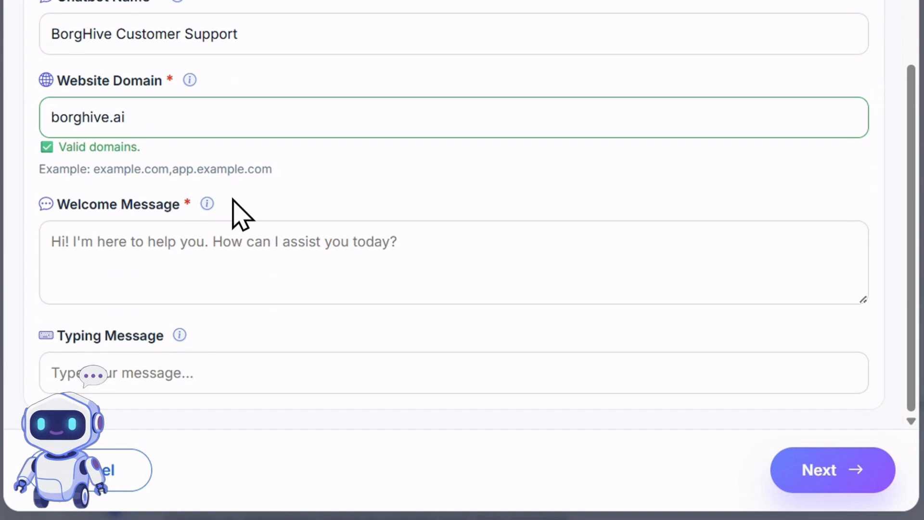
Set the chatbot's welcome message to "Hi! How can I help you today?"
{"action": "mouse_move", "coordinate": [204, 199]}
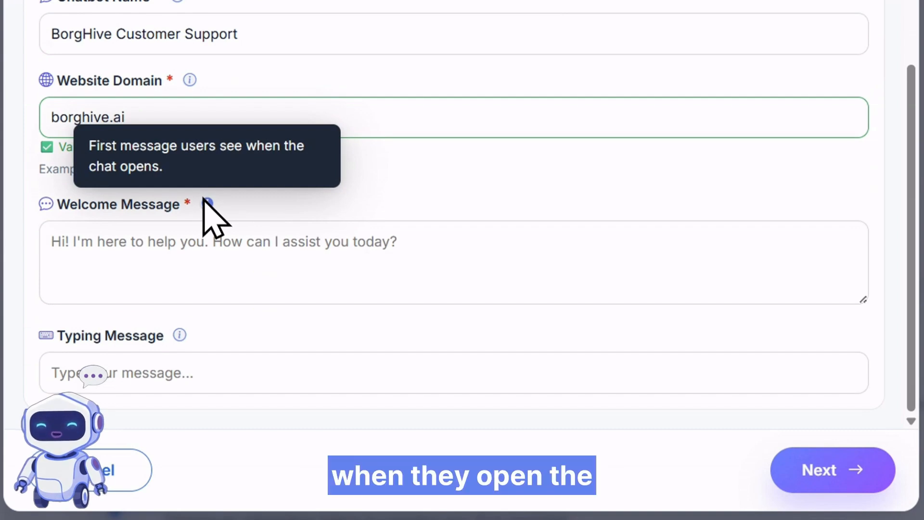
{"action": "left_click", "coordinate": [209, 233]}
{"action": "type", "text": "Hi"}
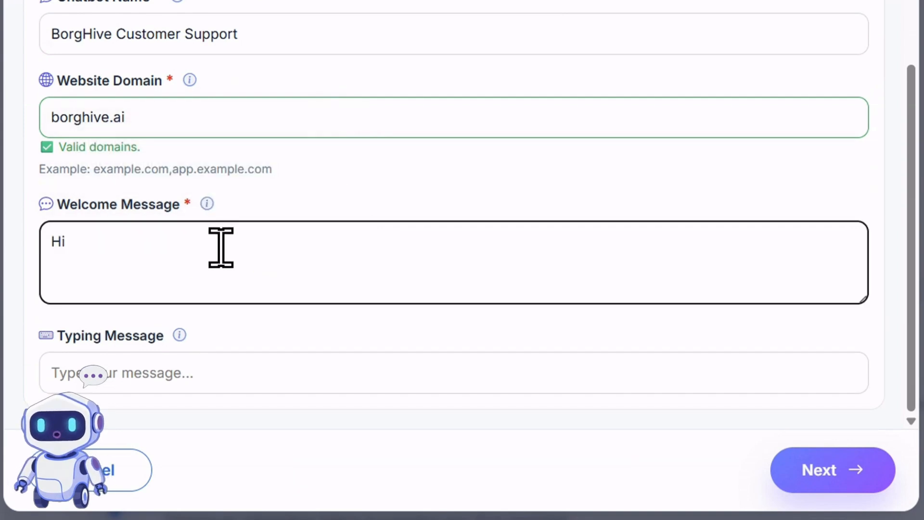
{"action": "type", "text": "! How ca"}
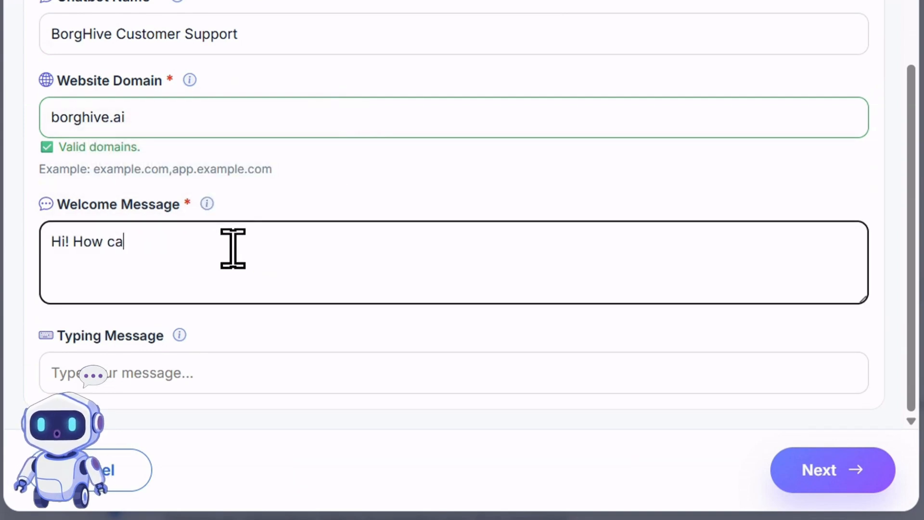
{"action": "type", "text": "n I help "}
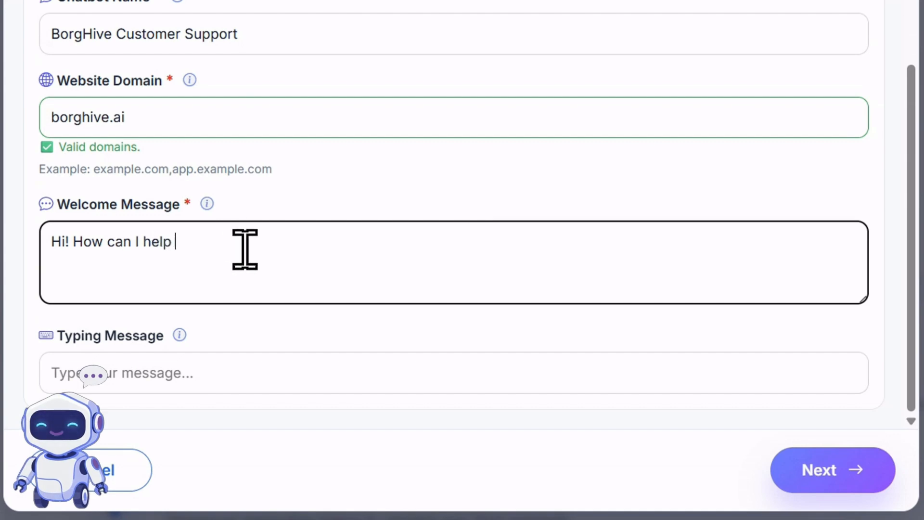
{"action": "type", "text": "you "}
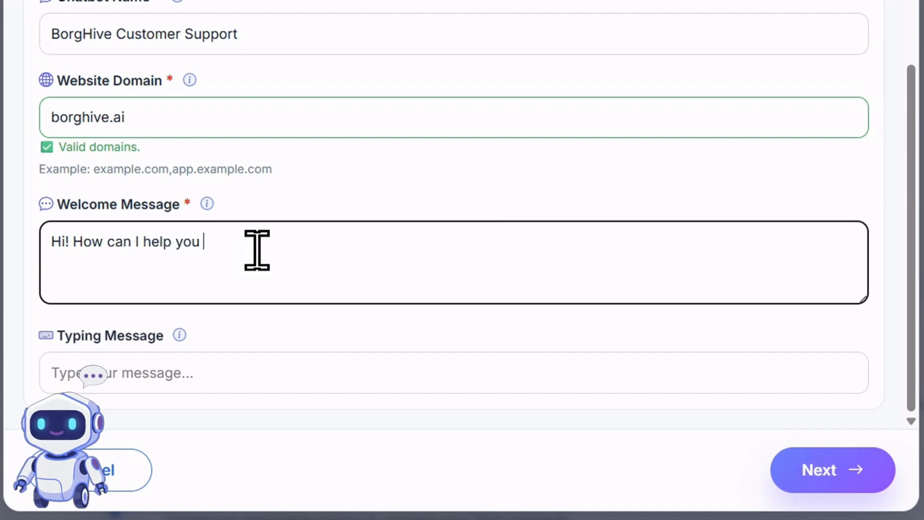
{"action": "type", "text": "today?"}
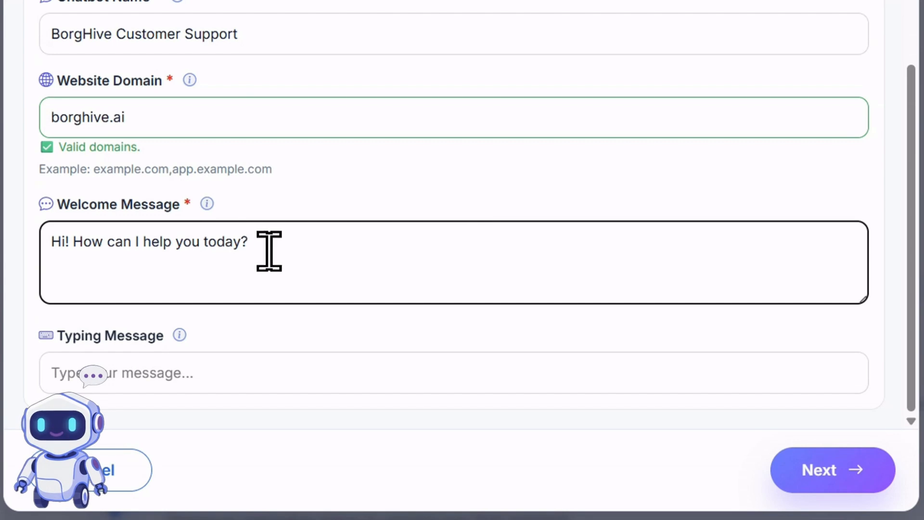
{"action": "left_click", "coordinate": [264, 310]}
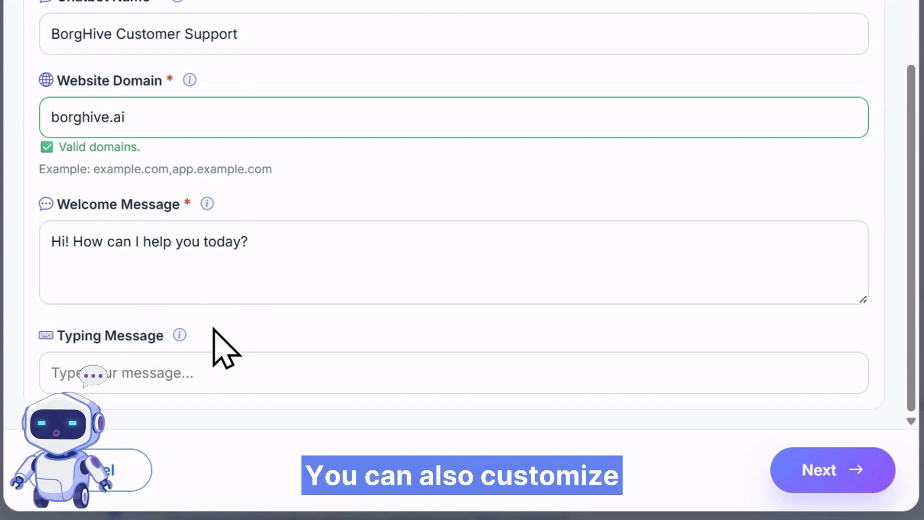
Set the typing message placeholder to "Type your message here ..." and proceed to the appearance customization stage
{"action": "mouse_move", "coordinate": [184, 332]}
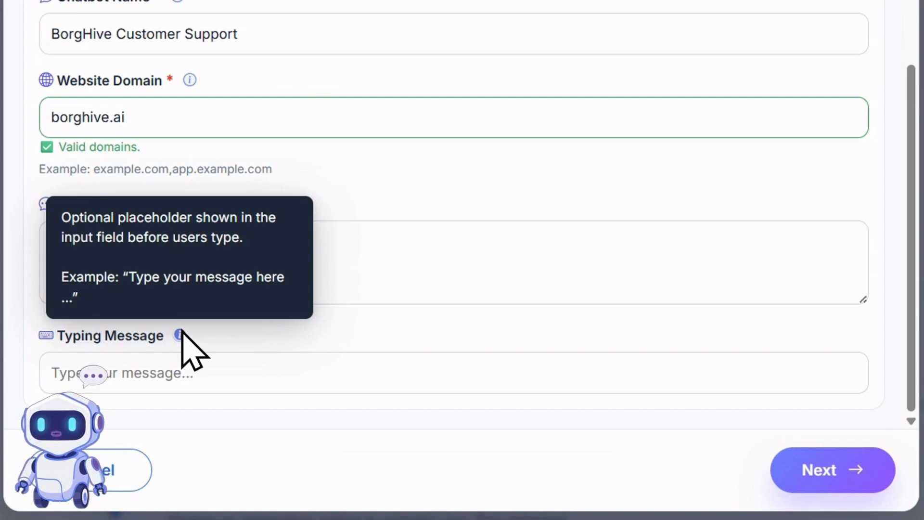
{"action": "left_click", "coordinate": [192, 376]}
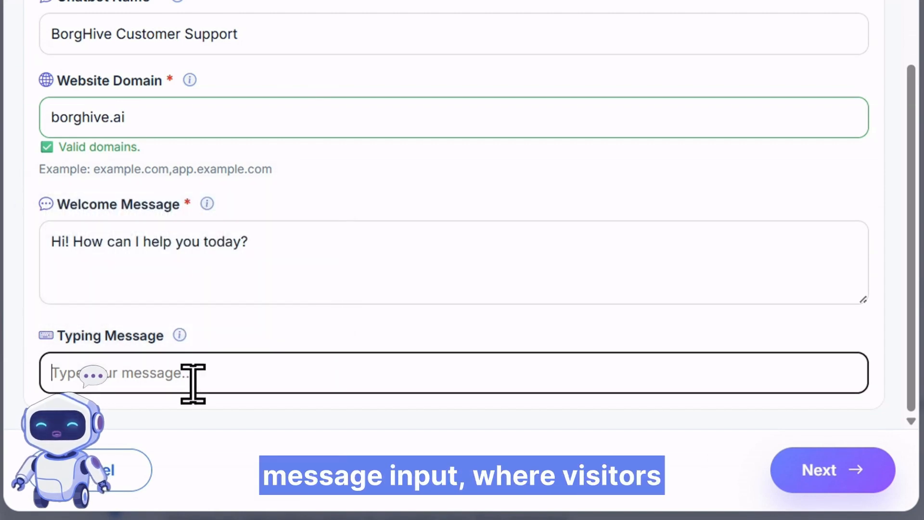
{"action": "type", "text": "Type you"}
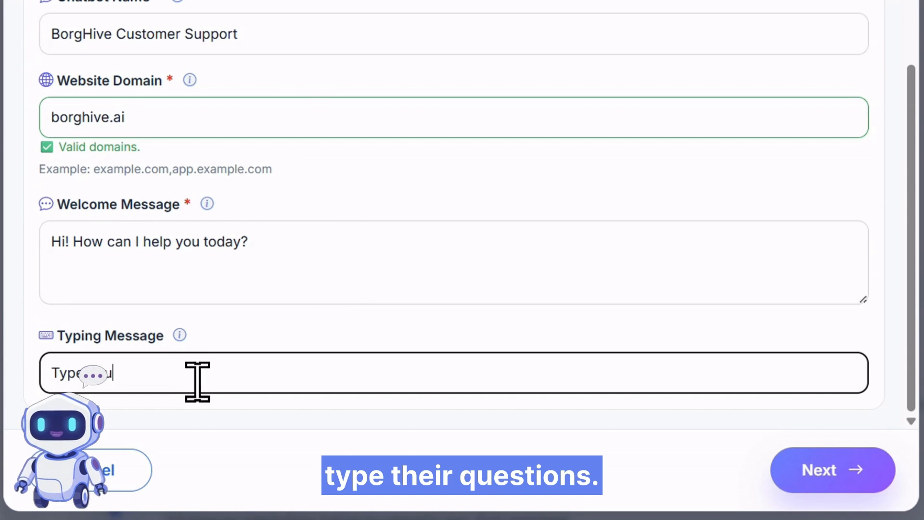
{"action": "type", "text": "r message here ..."}
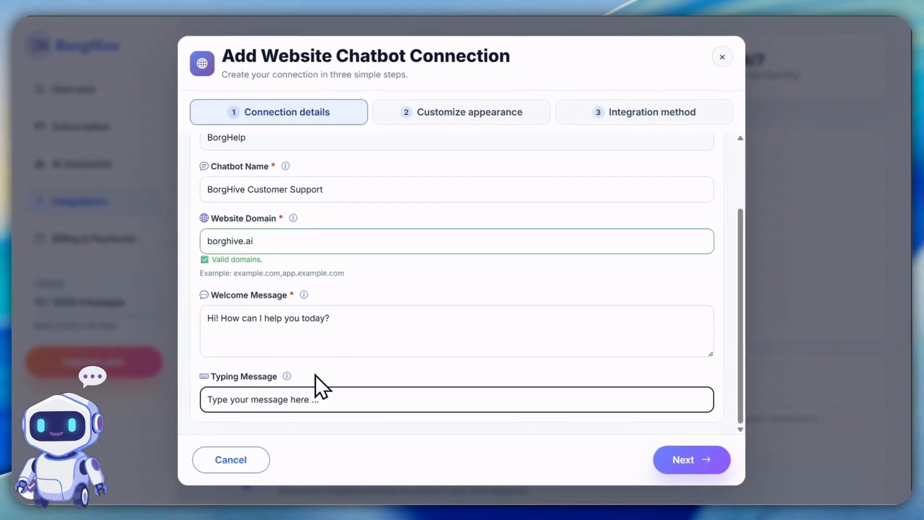
{"action": "left_click", "coordinate": [692, 447]}
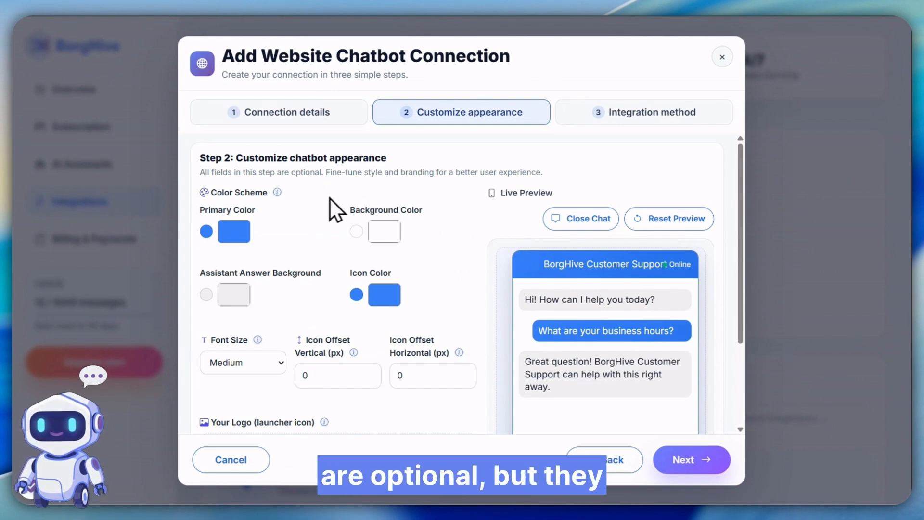
Set the chatbot's primary color to hex #667EEA
{"action": "mouse_move", "coordinate": [273, 189]}
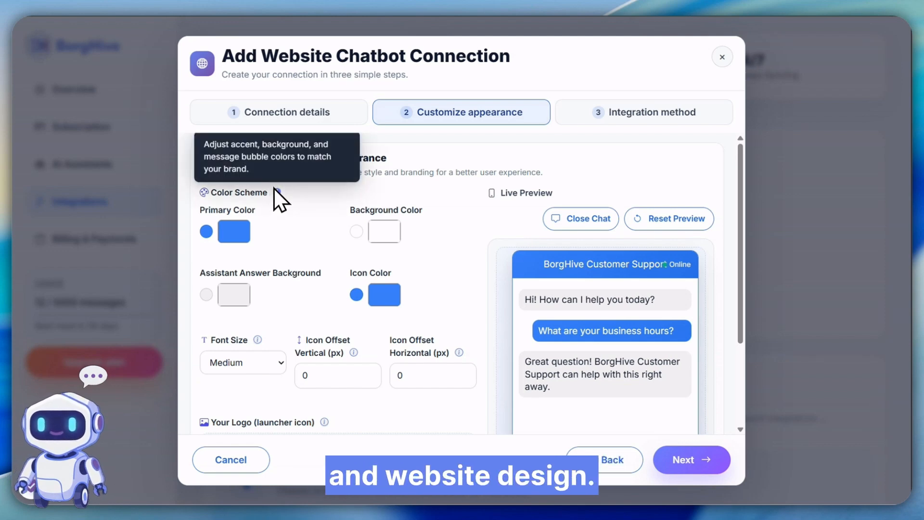
{"action": "left_click", "coordinate": [244, 227]}
{"action": "left_click", "coordinate": [298, 382]}
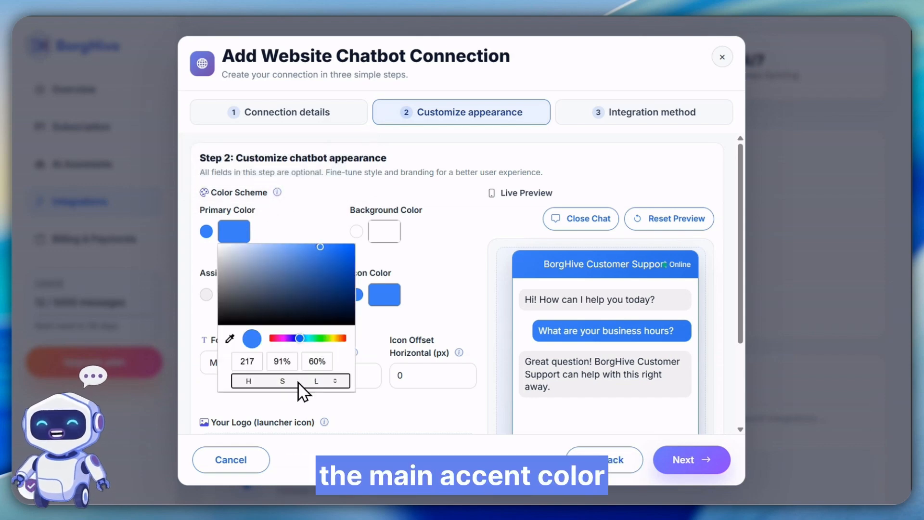
{"action": "left_click", "coordinate": [300, 389]}
{"action": "double_click", "coordinate": [299, 364]}
{"action": "type", "text": "#667EEA"}
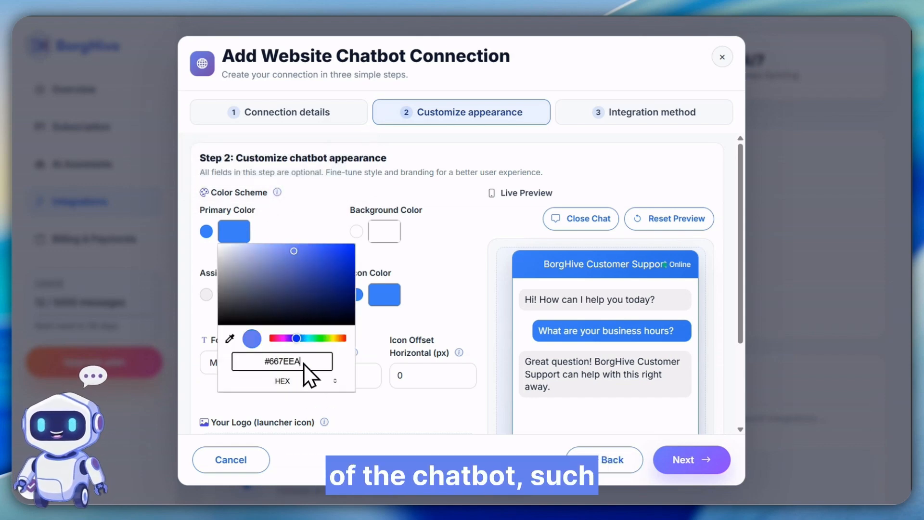
Set the chatbot's icon color to hex #667EEA to match the primary color
{"action": "left_click", "coordinate": [388, 301]}
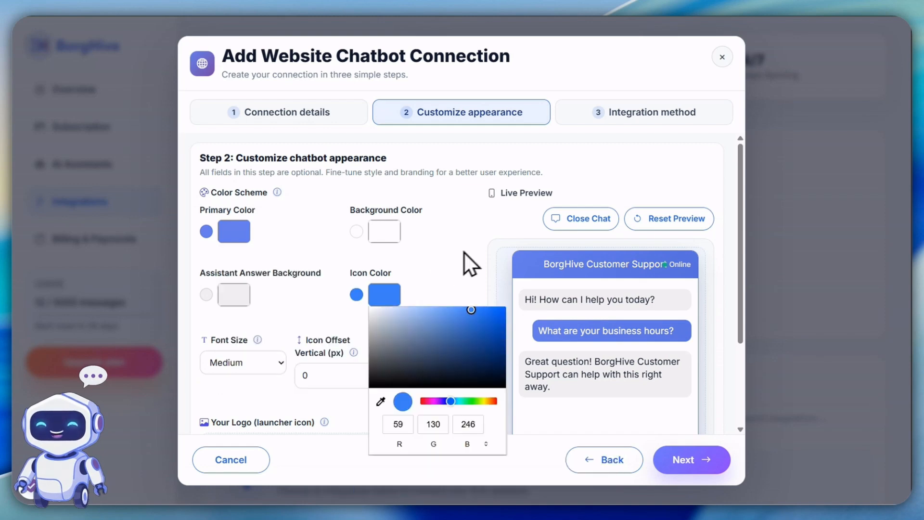
{"action": "left_click", "coordinate": [435, 270]}
{"action": "left_click_drag", "start_coordinate": [740, 189], "coordinate": [740, 221]}
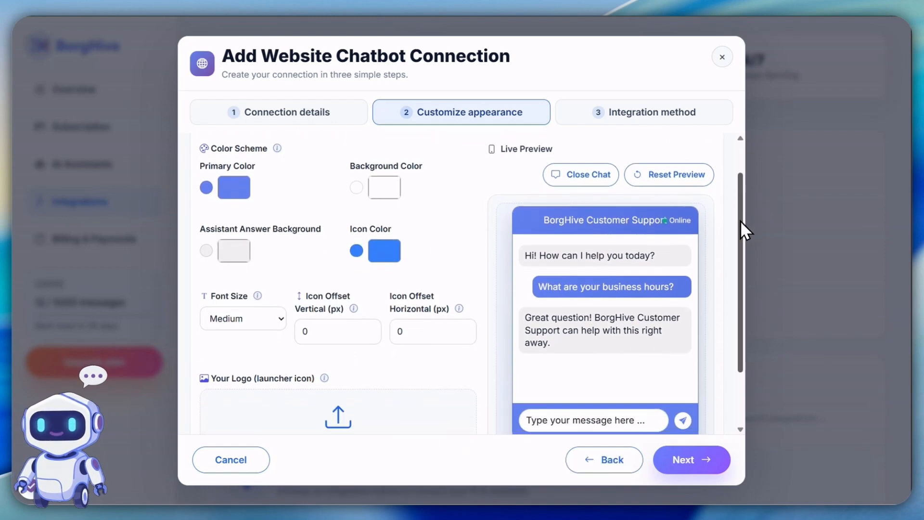
{"action": "left_click", "coordinate": [384, 245]}
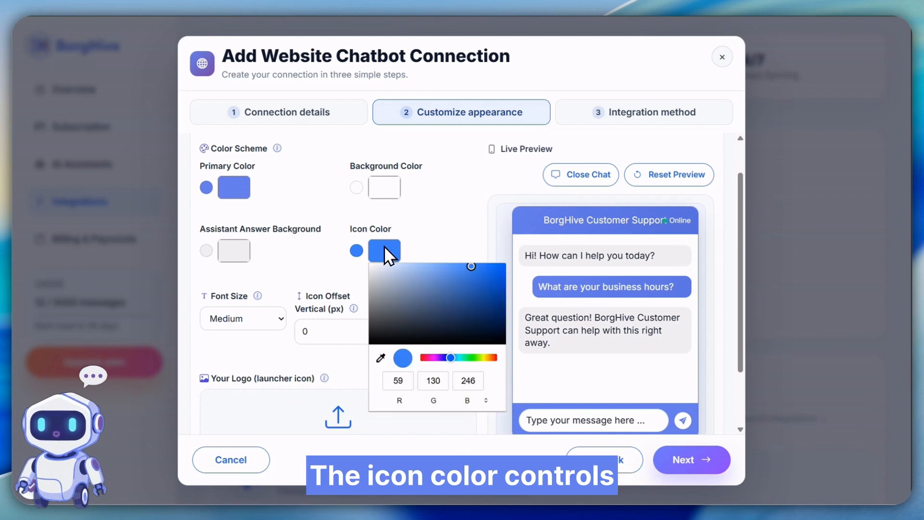
{"action": "triple_click", "coordinate": [444, 378]}
{"action": "type", "text": "#667EEA"}
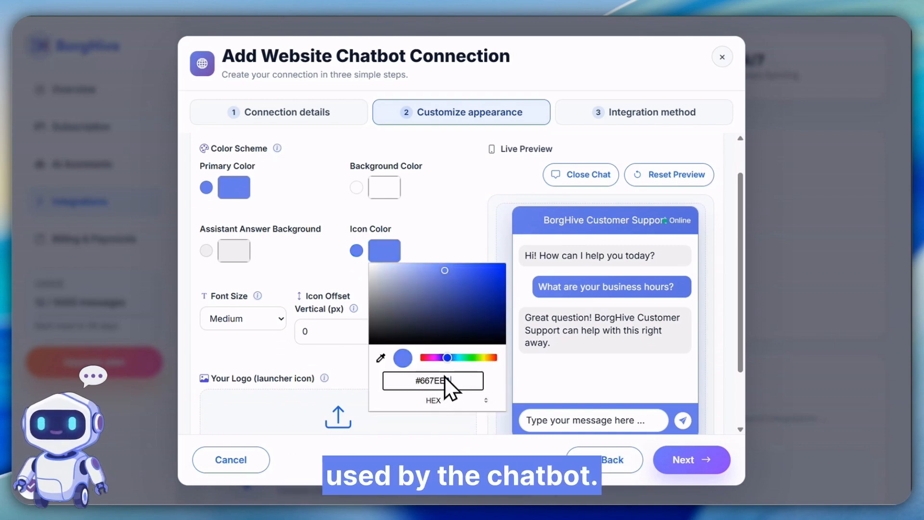
{"action": "left_click", "coordinate": [450, 243]}
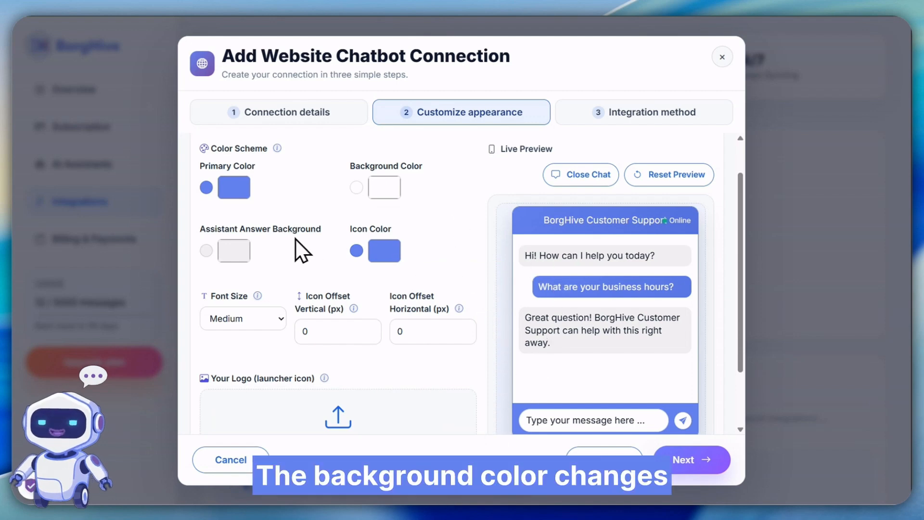
Choose pure white as the chatbot's background color
{"action": "left_click", "coordinate": [384, 191]}
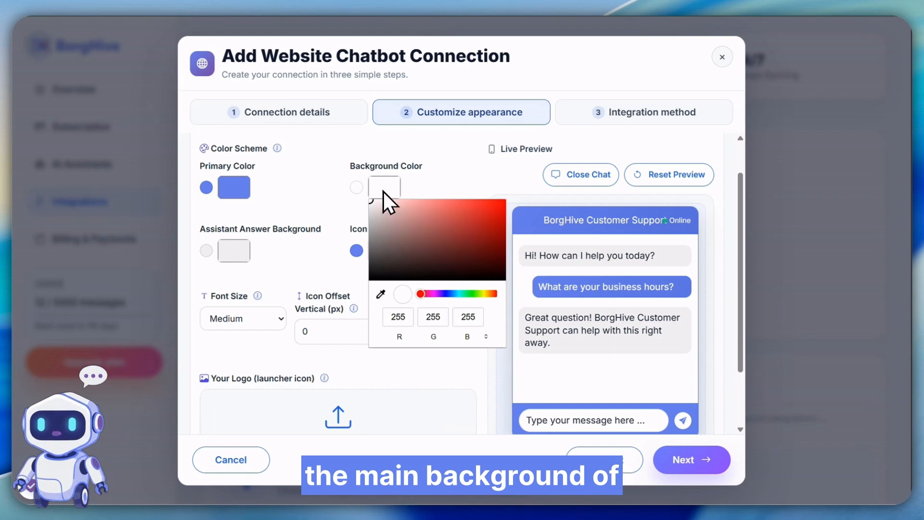
{"action": "left_click", "coordinate": [370, 198]}
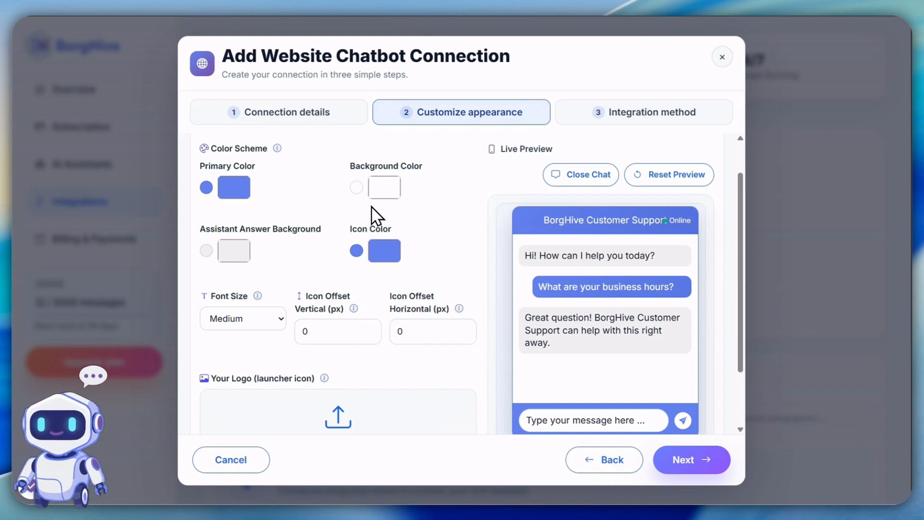
{"action": "left_click", "coordinate": [379, 186]}
{"action": "mouse_move", "coordinate": [374, 200]}
{"action": "left_mouse_down"}
{"action": "mouse_move", "coordinate": [366, 295]}
{"action": "mouse_move", "coordinate": [361, 199]}
{"action": "left_mouse_up"}
{"action": "left_click", "coordinate": [423, 192]}
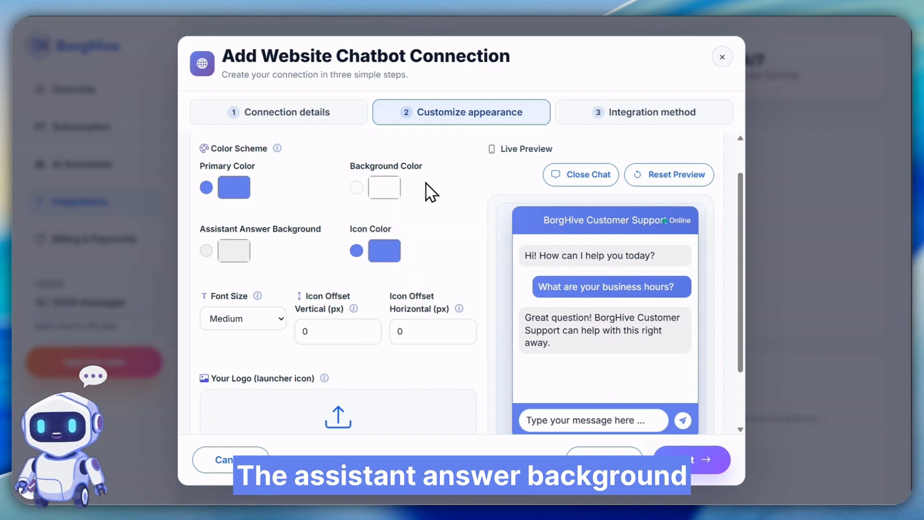
Set the assistant answer background color to hex #EDF2F7
{"action": "left_click", "coordinate": [230, 253]}
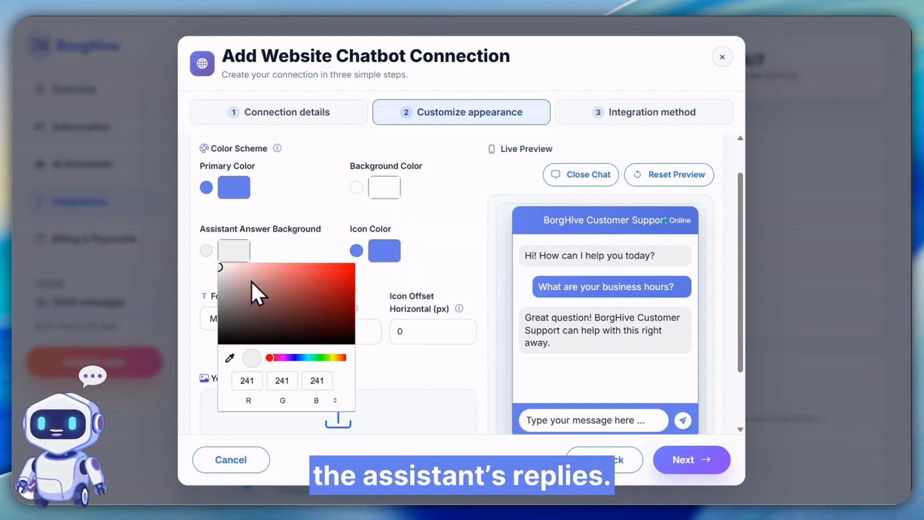
{"action": "left_click", "coordinate": [286, 399]}
{"action": "left_click", "coordinate": [285, 397]}
{"action": "double_click", "coordinate": [288, 377]}
{"action": "type", "text": "#EDF2F7"}
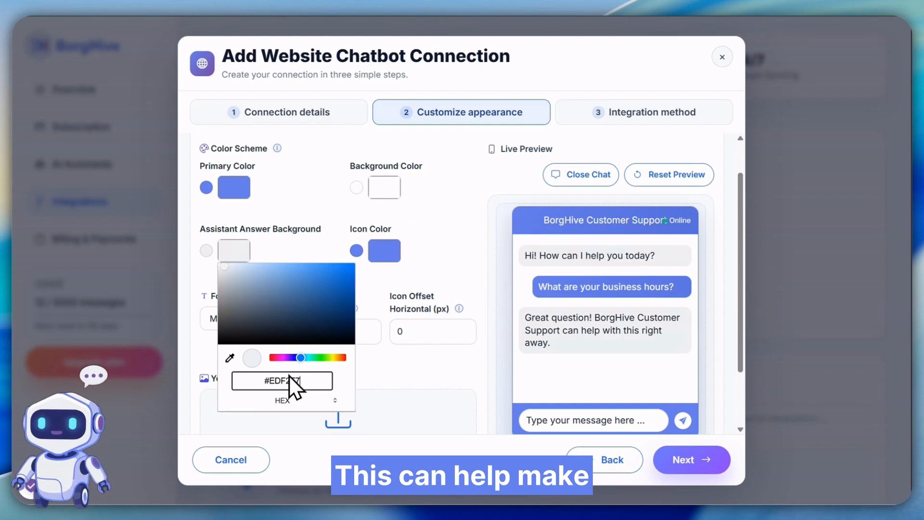
{"action": "left_click", "coordinate": [423, 272]}
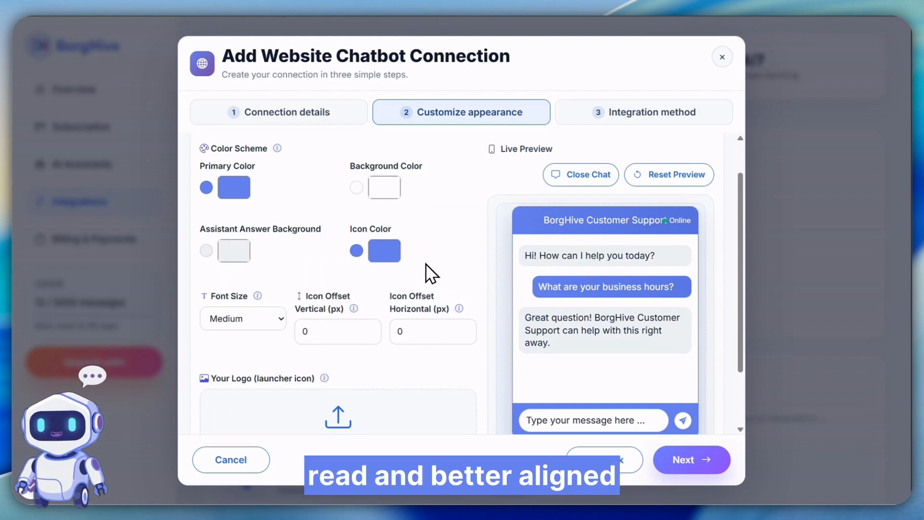
Try the Small font size for the chatbot text, and set it to Smaller
{"action": "scroll", "coordinate": [732, 234], "scroll_direction": "down", "scroll_amount": 2}
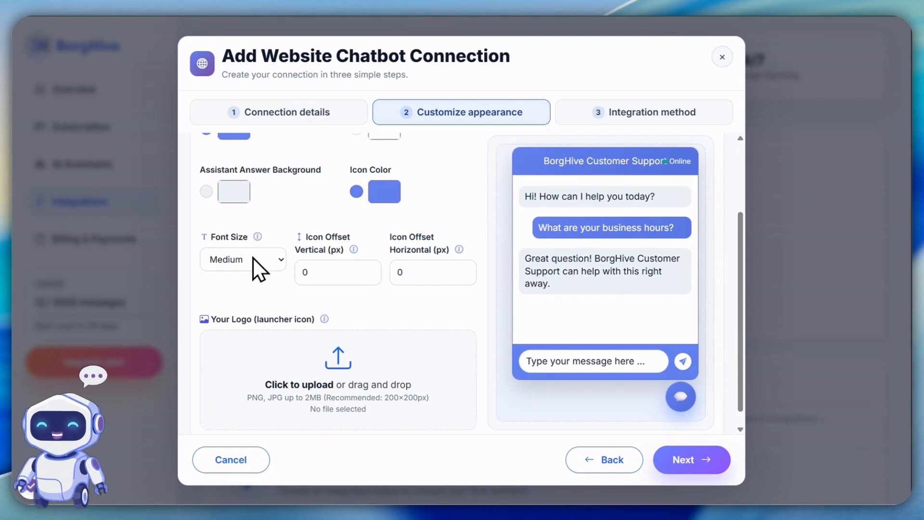
{"action": "mouse_move", "coordinate": [257, 237]}
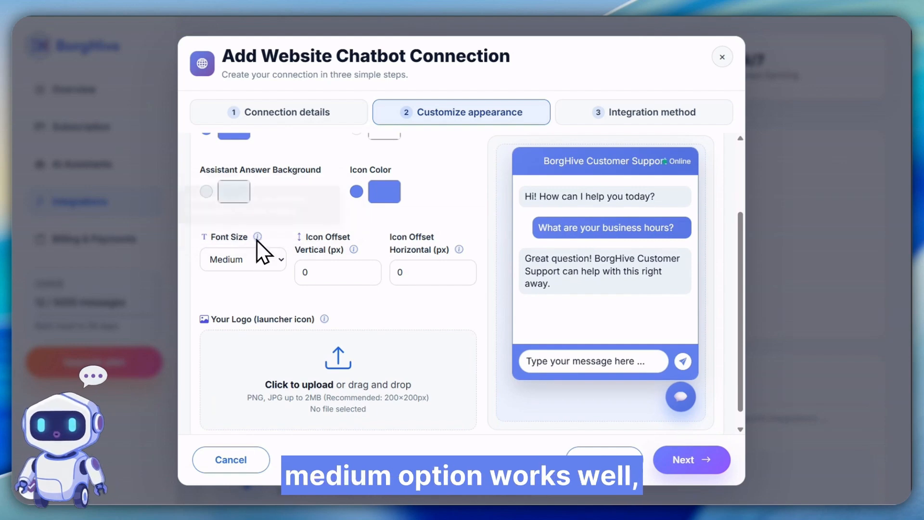
{"action": "left_click", "coordinate": [259, 254]}
{"action": "left_click", "coordinate": [249, 291]}
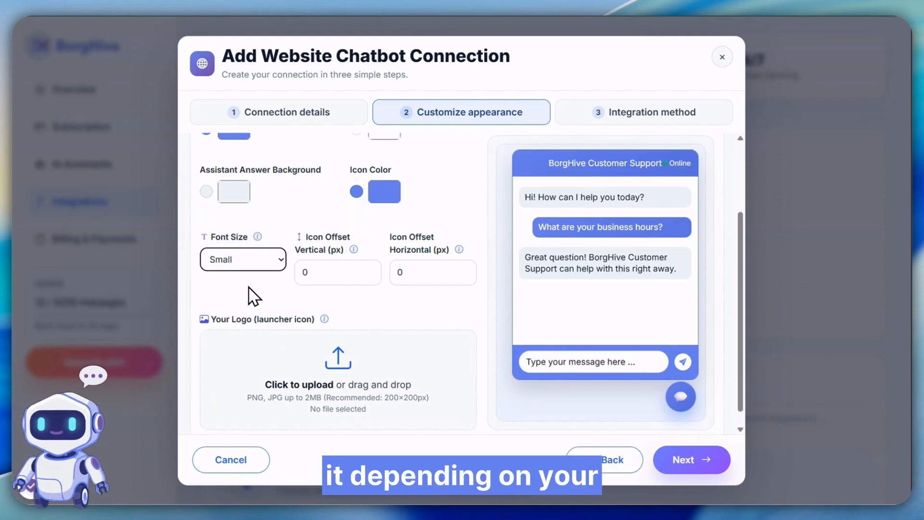
{"action": "left_click", "coordinate": [259, 254]}
{"action": "left_click", "coordinate": [246, 274]}
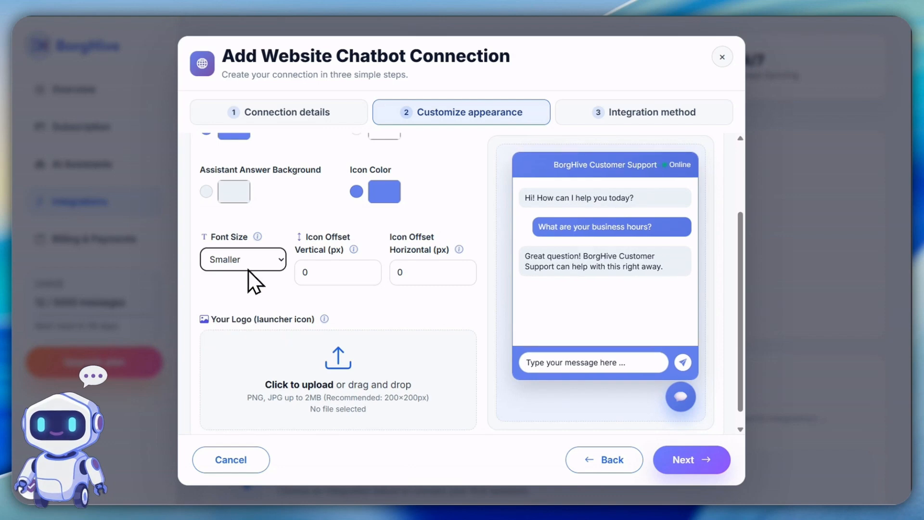
Set the chatbot's font size to Medium
{"action": "left_click", "coordinate": [250, 259]}
{"action": "left_click", "coordinate": [239, 301]}
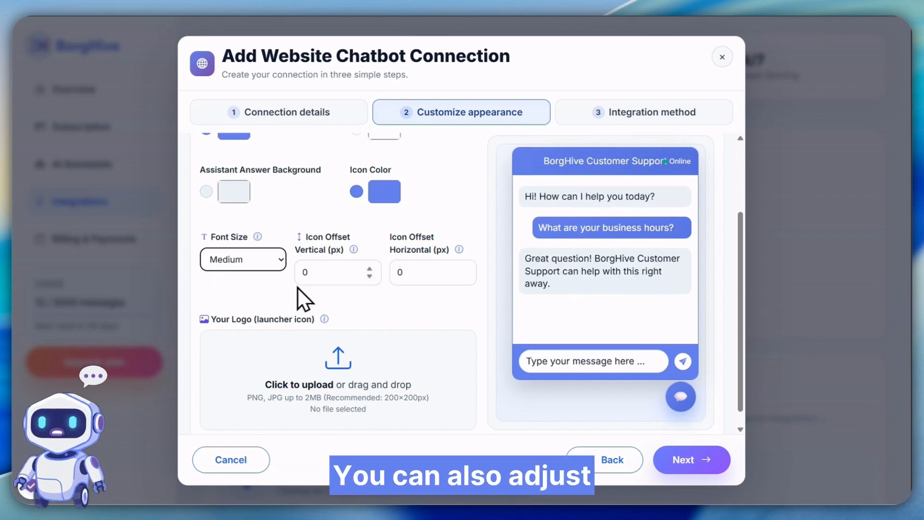
Try vertical icon offsets of 20 px and 10 px with the chat preview collapsed, and reset the offset to 0
{"action": "mouse_move", "coordinate": [355, 251]}
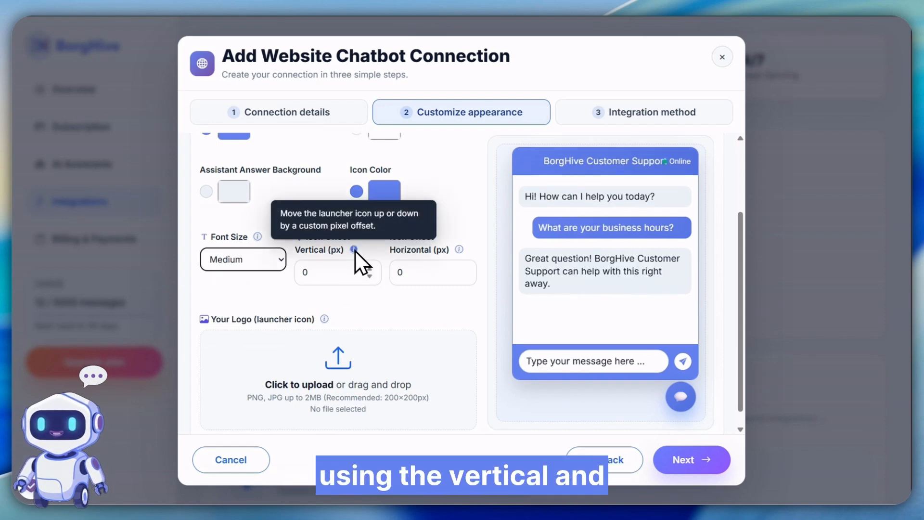
{"action": "left_click", "coordinate": [350, 268]}
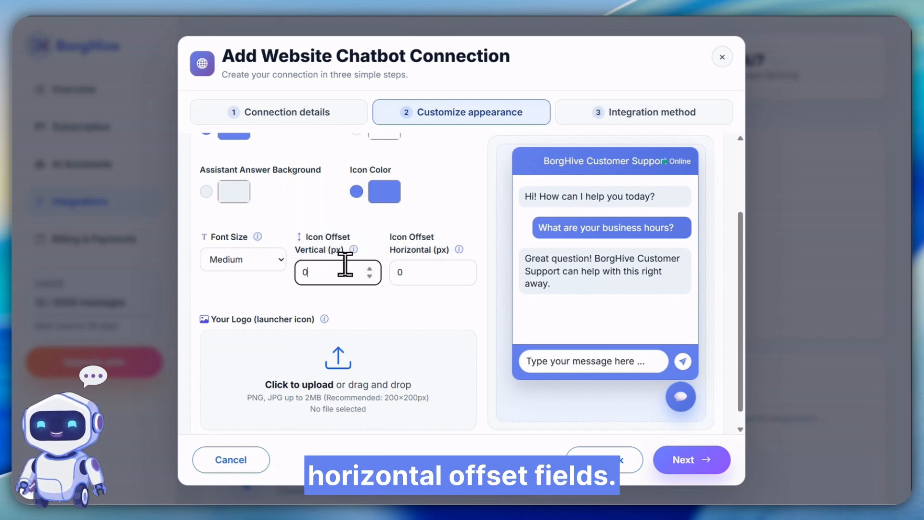
{"action": "left_click", "coordinate": [681, 395]}
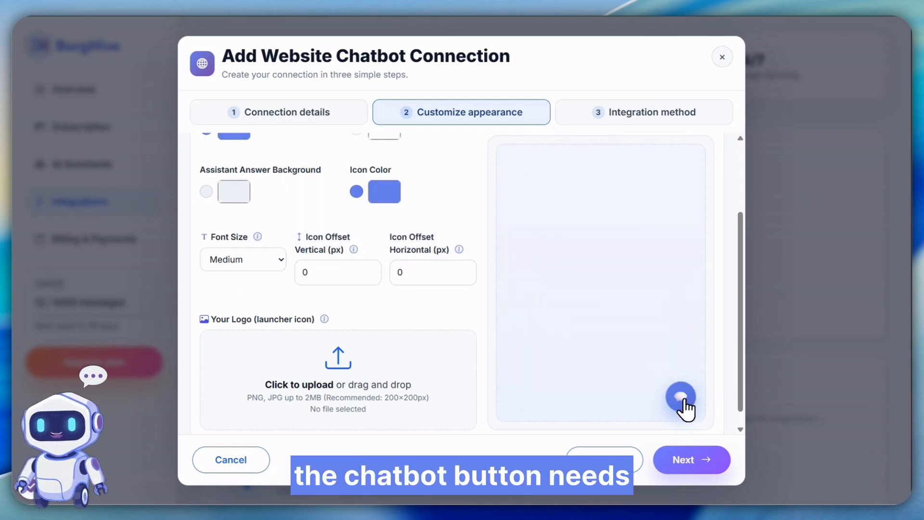
{"action": "double_click", "coordinate": [313, 272]}
{"action": "type", "text": "20"}
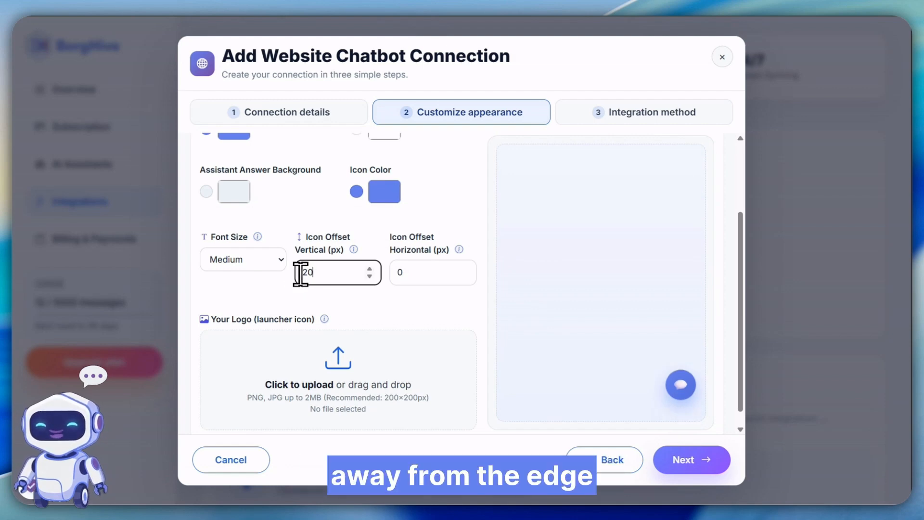
{"action": "key", "text": "BackSpace"}
{"action": "key", "text": "BackSpace"}
{"action": "type", "text": "10"}
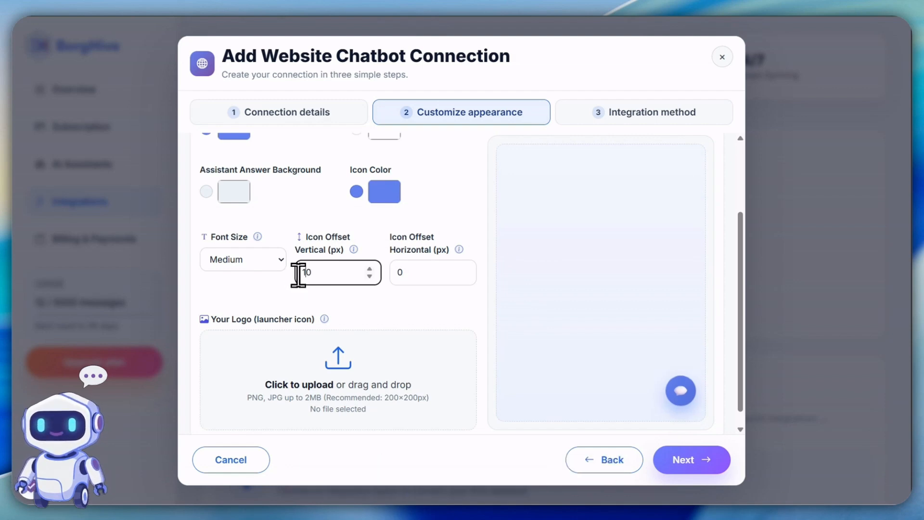
{"action": "key", "text": "BackSpace"}
{"action": "key", "text": "BackSpace"}
{"action": "type", "text": "0"}
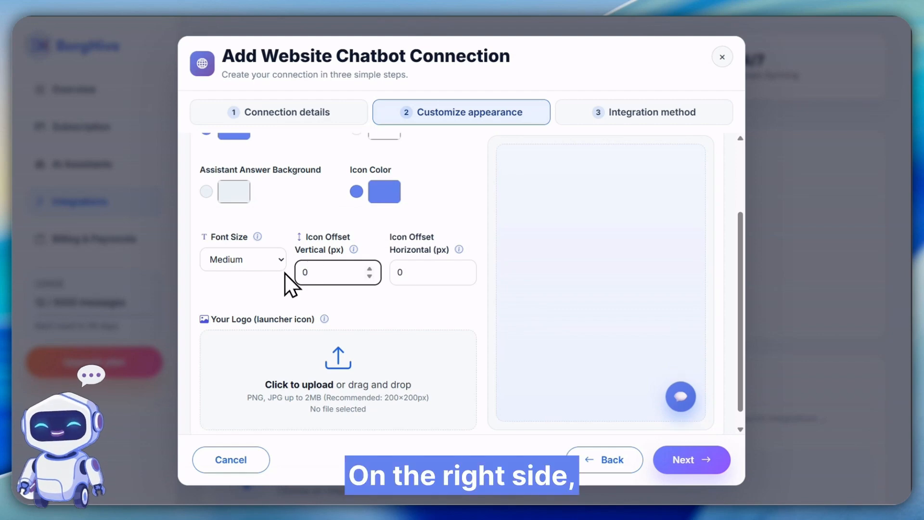
Try a horizontal icon offset of 20 px for the launcher icon and reset it to 0
{"action": "mouse_move", "coordinate": [457, 246]}
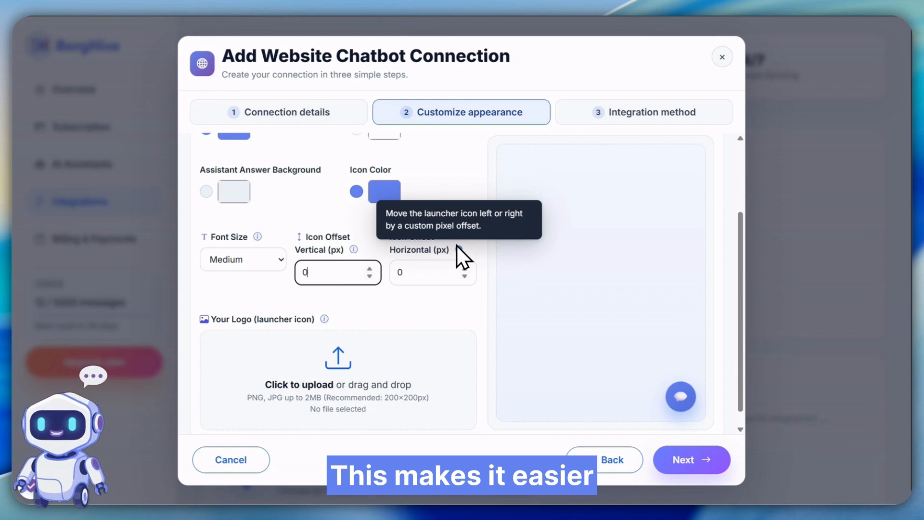
{"action": "double_click", "coordinate": [404, 273]}
{"action": "type", "text": "2"}
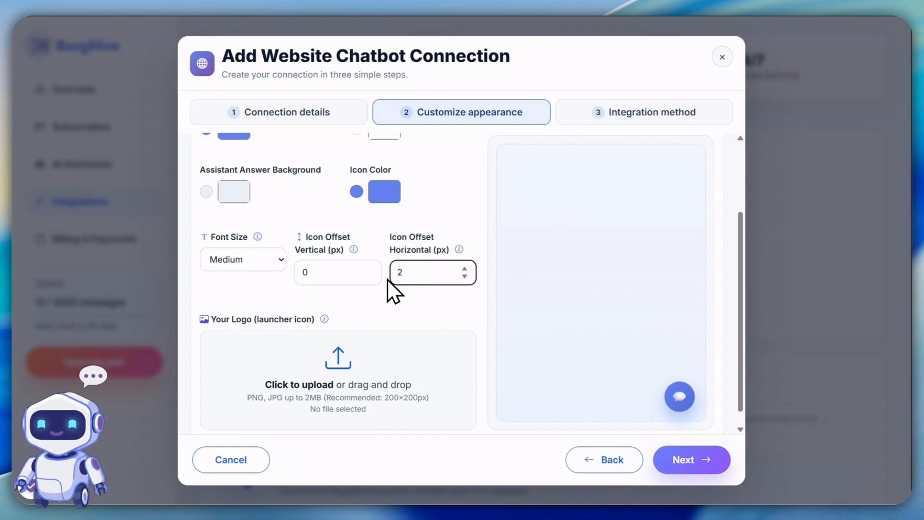
{"action": "type", "text": "0"}
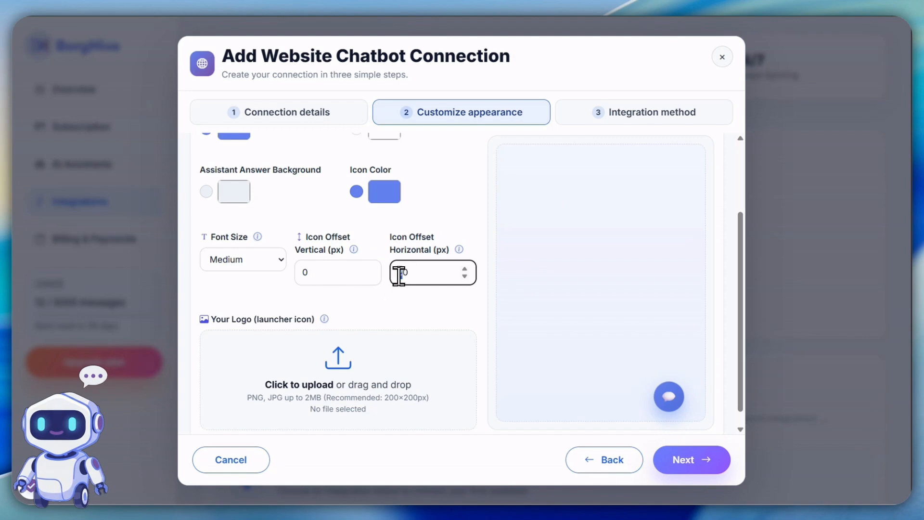
{"action": "key", "text": "BackSpace"}
{"action": "type", "text": "0"}
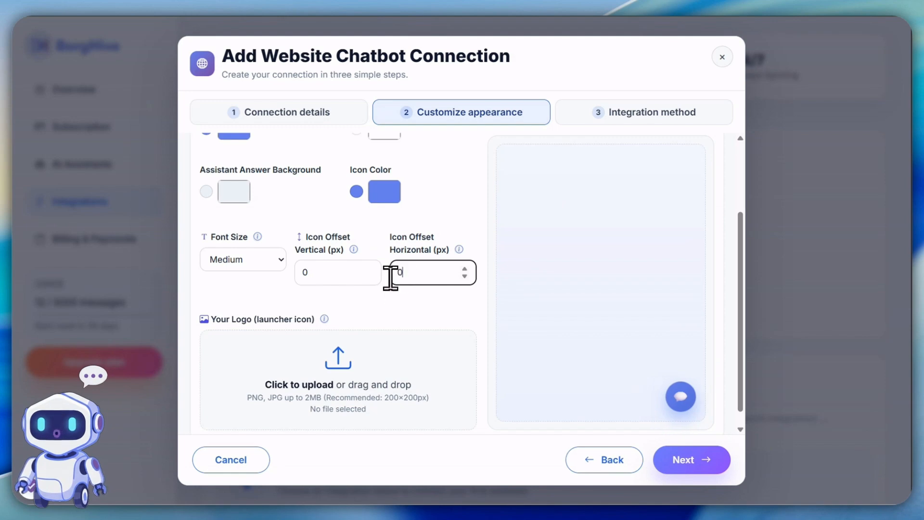
Upload borghive-logo-150-150 as the launcher icon logo with its default crop, and check it with the chat preview open and closed
{"action": "scroll", "coordinate": [421, 236], "scroll_direction": "down", "scroll_amount": 1}
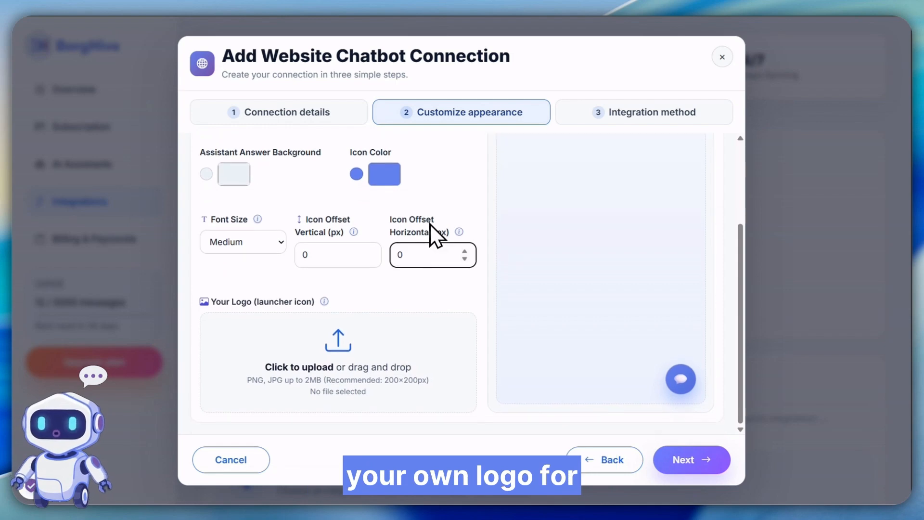
{"action": "left_click", "coordinate": [406, 282]}
{"action": "mouse_move", "coordinate": [322, 296]}
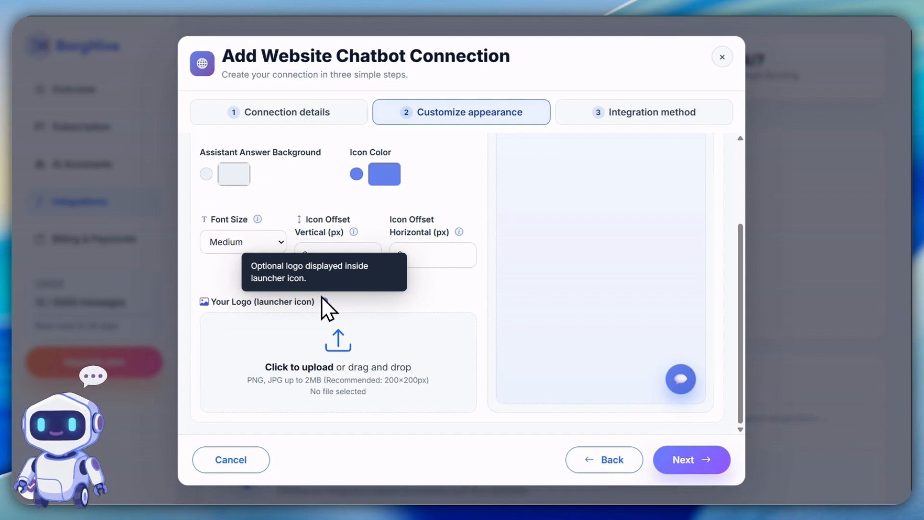
{"action": "left_click", "coordinate": [346, 339]}
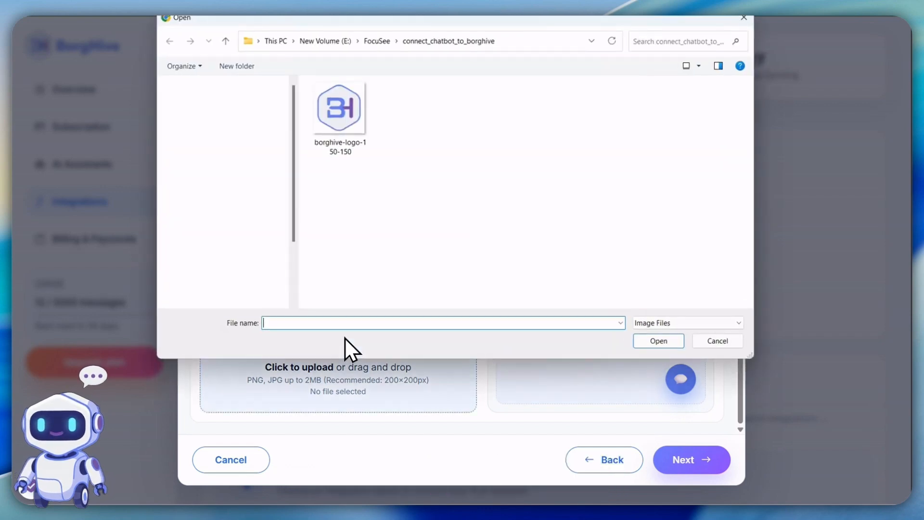
{"action": "left_click", "coordinate": [358, 118]}
{"action": "left_click", "coordinate": [657, 340]}
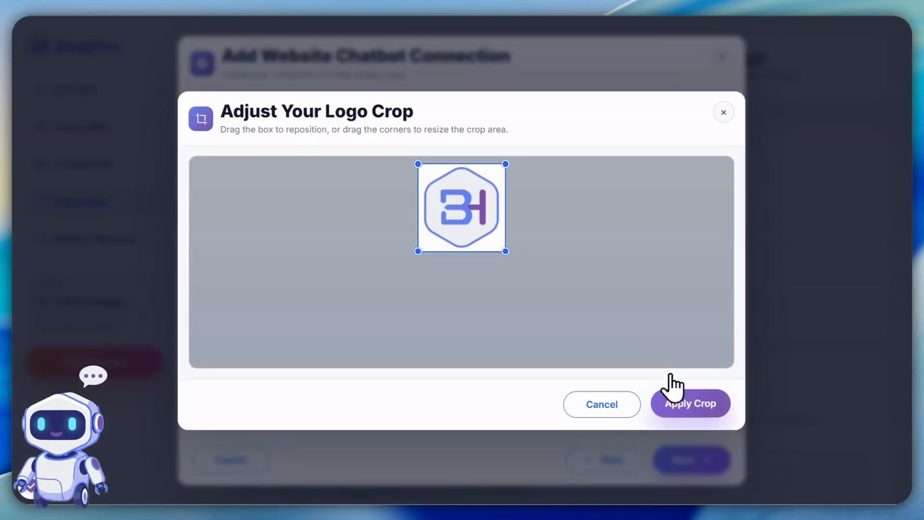
{"action": "left_click", "coordinate": [683, 409]}
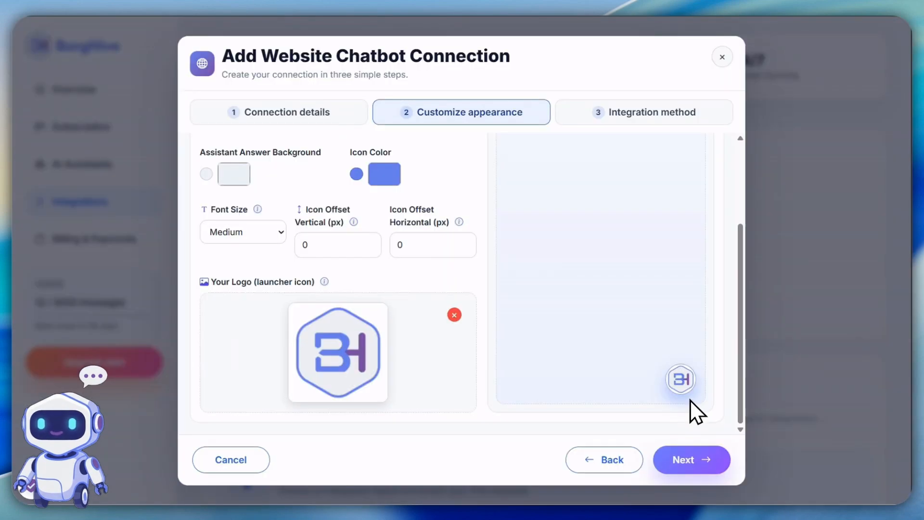
{"action": "left_click", "coordinate": [682, 382]}
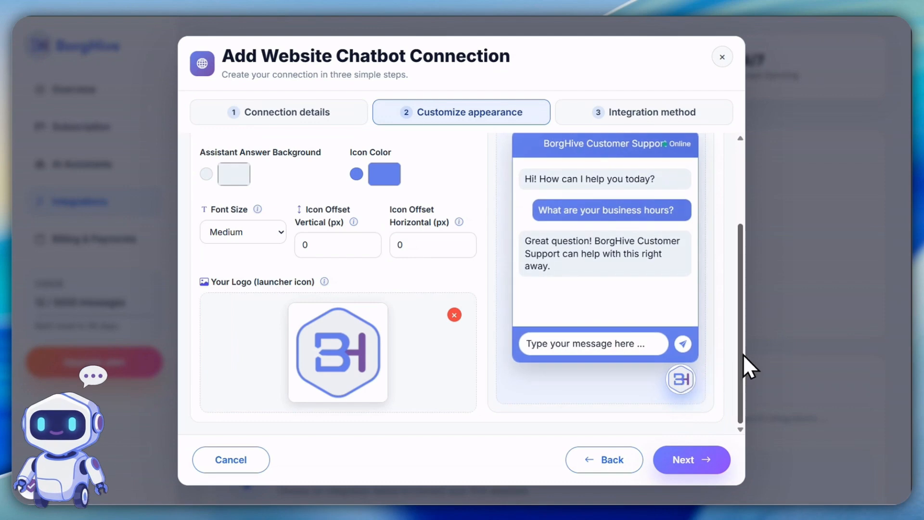
{"action": "left_click_drag", "start_coordinate": [740, 356], "coordinate": [741, 345]}
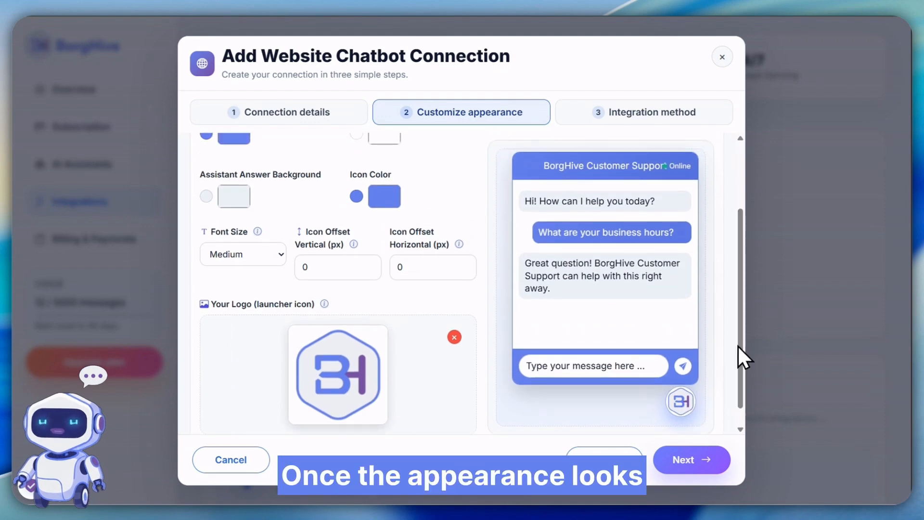
{"action": "left_click", "coordinate": [684, 404]}
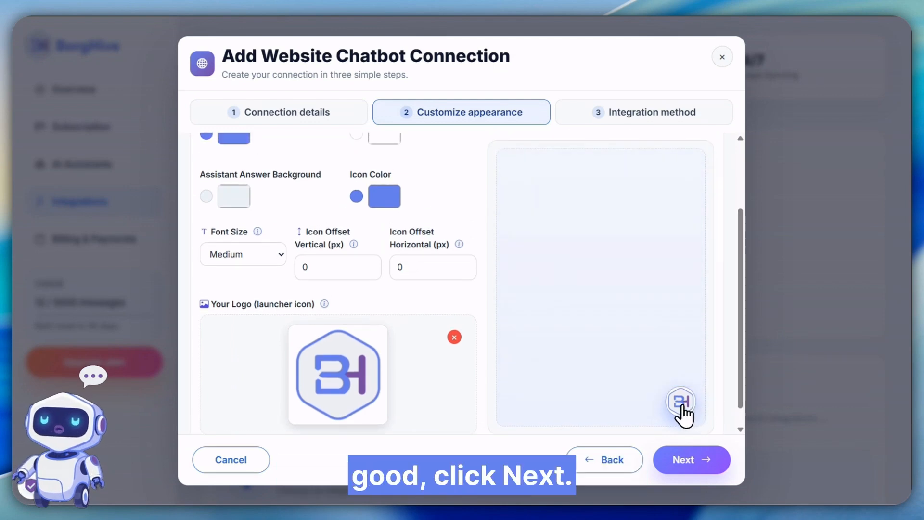
Choose Direct script in HTML as the integration method and create the chatbot
{"action": "left_click", "coordinate": [689, 460]}
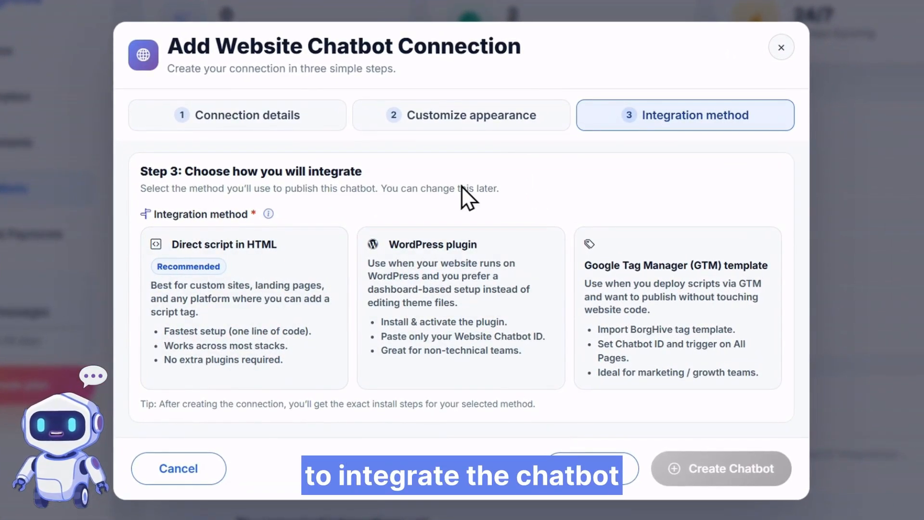
{"action": "mouse_move", "coordinate": [264, 213]}
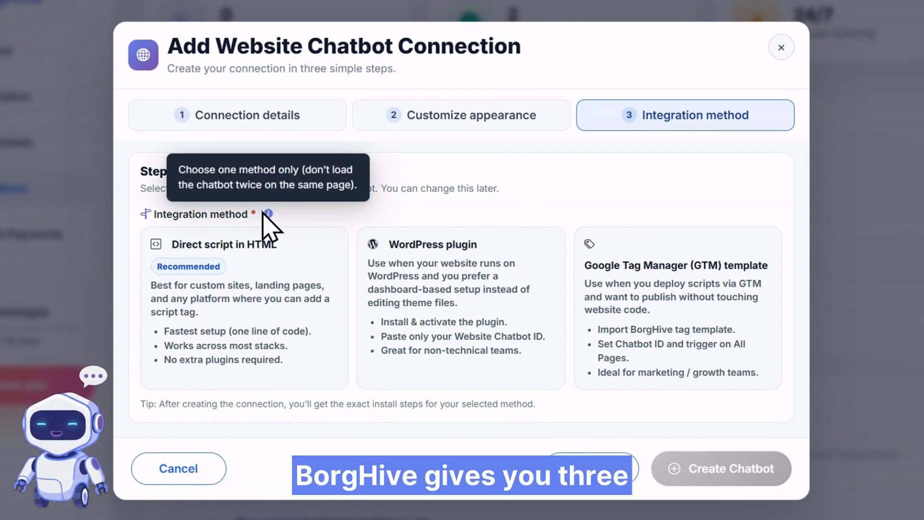
{"action": "left_click", "coordinate": [267, 289]}
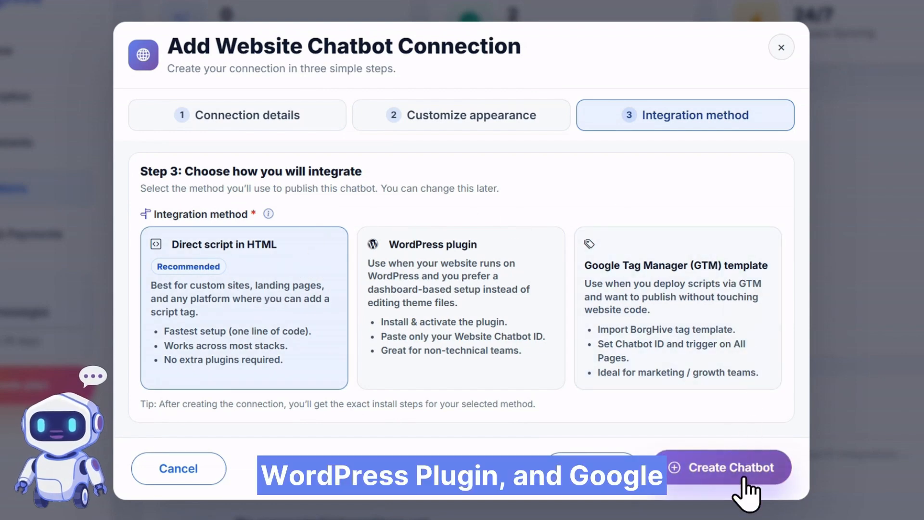
{"action": "left_click", "coordinate": [760, 474]}
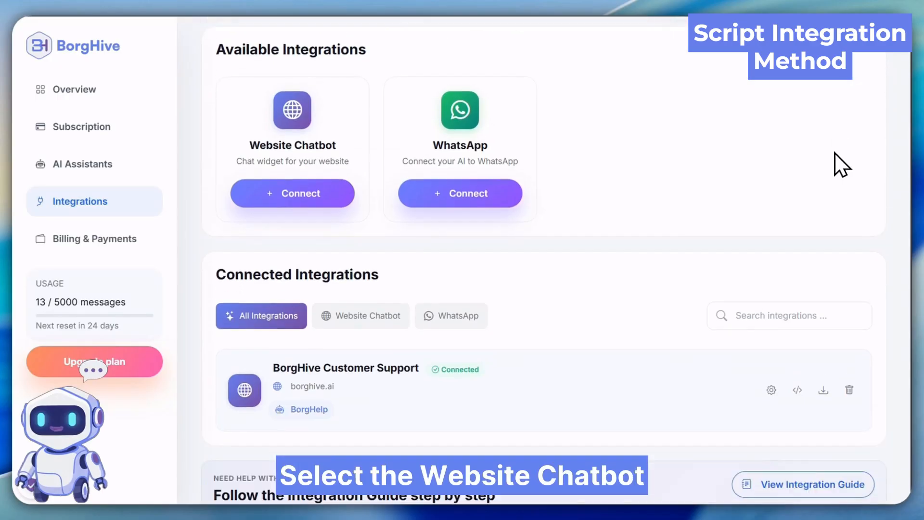
Get the HTML script from the BorgHive Customer Support integration guide and insert it in the code editor below the "BORGHIVE CHATBOT SCRIPT HERE" comment
{"action": "scroll", "coordinate": [841, 162], "scroll_direction": "down", "scroll_amount": 2}
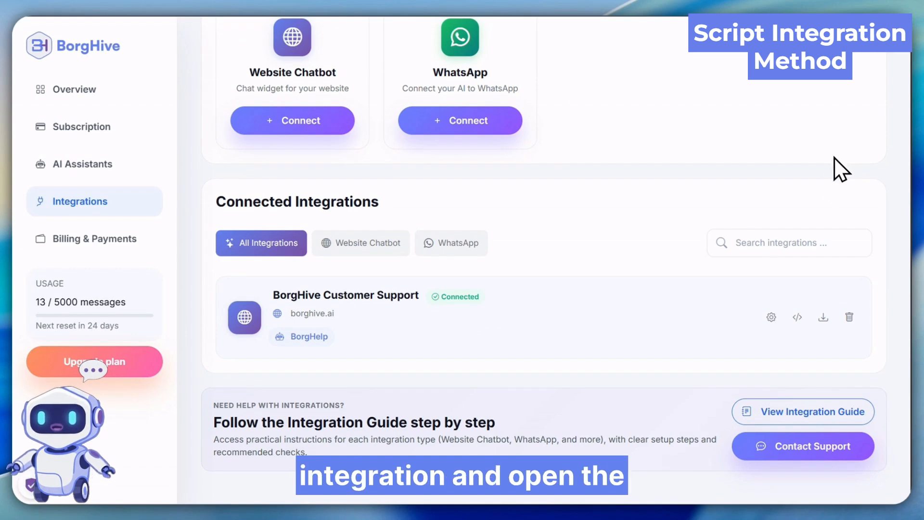
{"action": "left_click", "coordinate": [797, 318]}
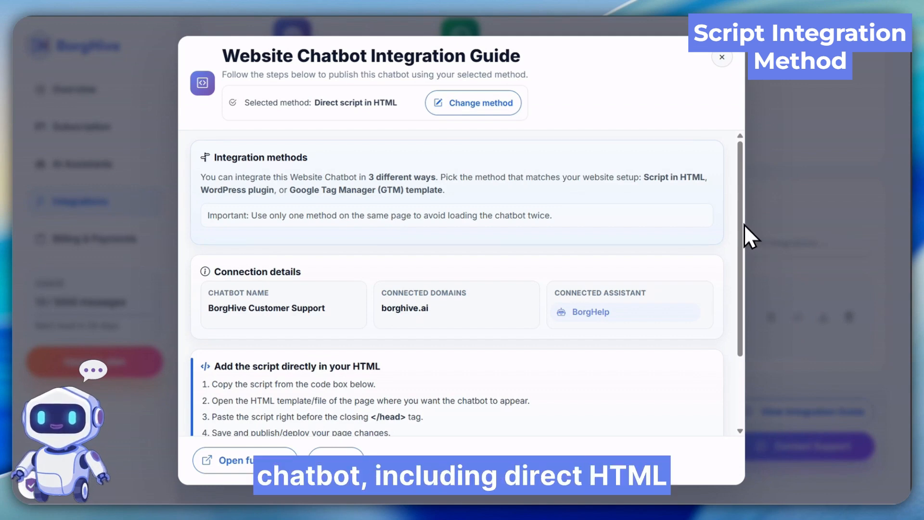
{"action": "left_click_drag", "start_coordinate": [742, 223], "coordinate": [749, 302]}
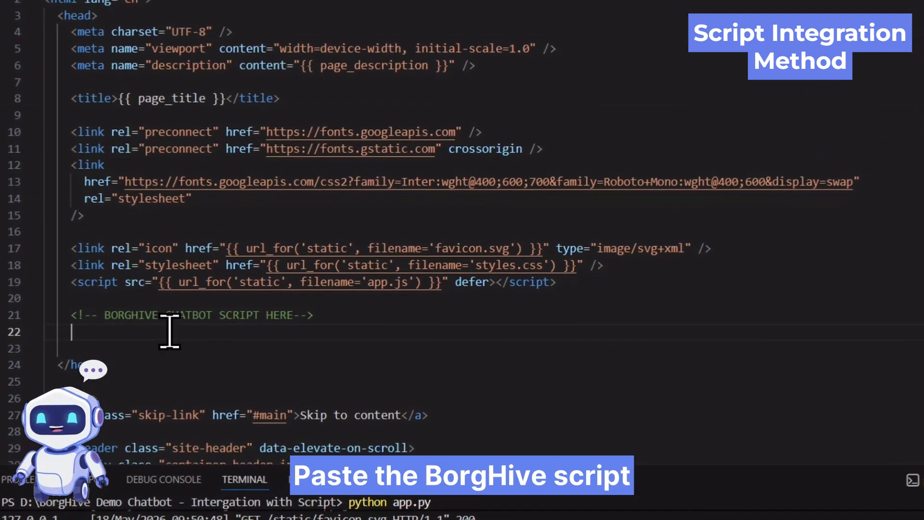
{"action": "type", "text": "<script defer src=\"https://borghive.ai/db/get-chatbot-script/2979f6b9-96b2-42b5-b193-017b1b556b58\"></script>"}
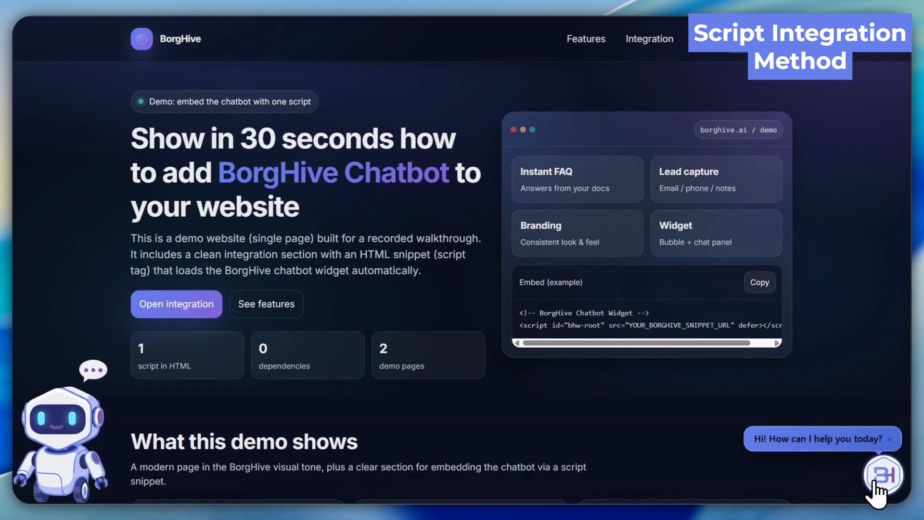
Test the chatbot on the demo website by sending "Hi! What is BorgHive?" and read through its reply
{"action": "left_click", "coordinate": [875, 484]}
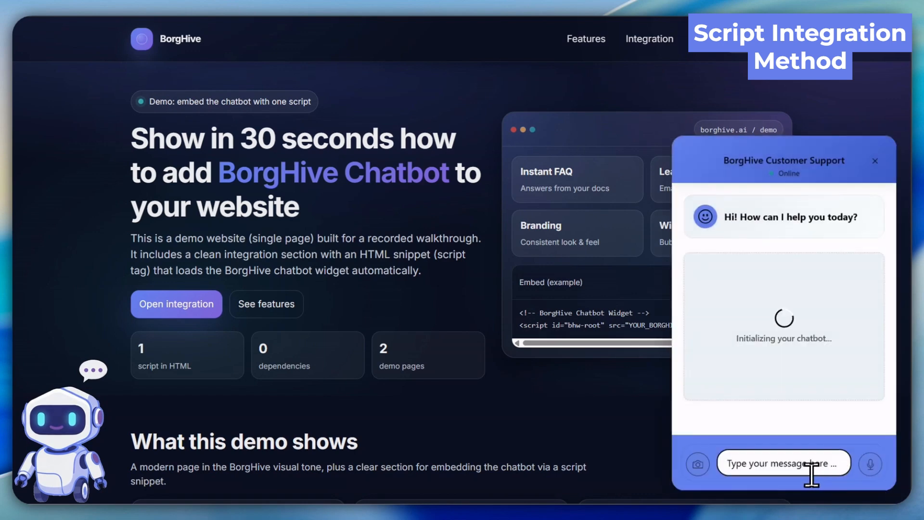
{"action": "left_click", "coordinate": [811, 473]}
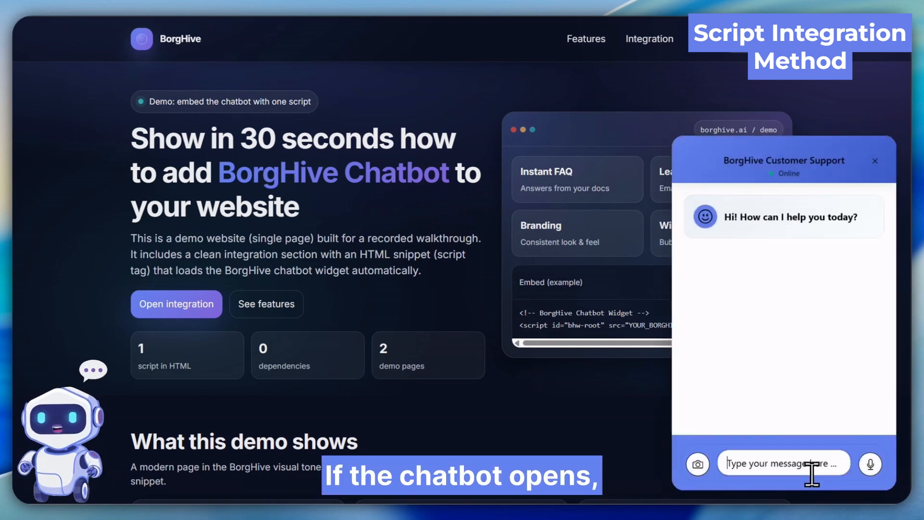
{"action": "type", "text": "Hi! What is "}
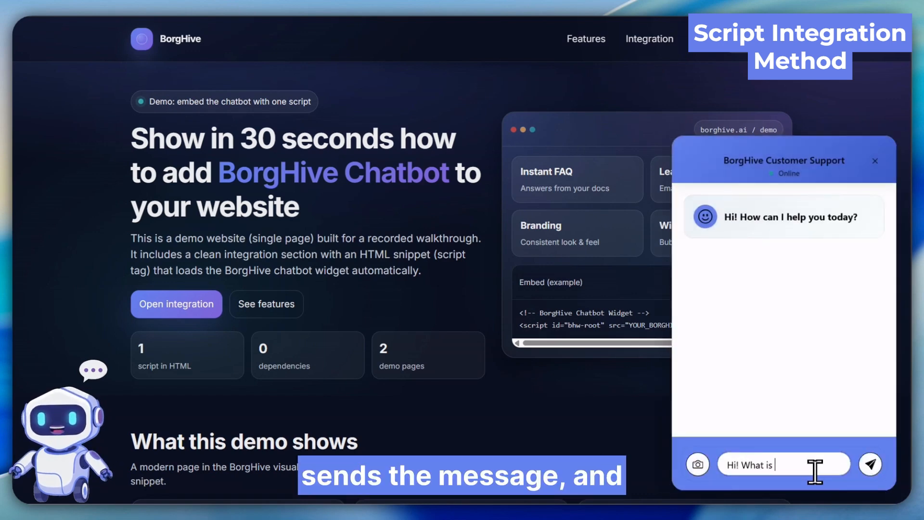
{"action": "type", "text": "BorgHive?"}
{"action": "key", "text": "Return"}
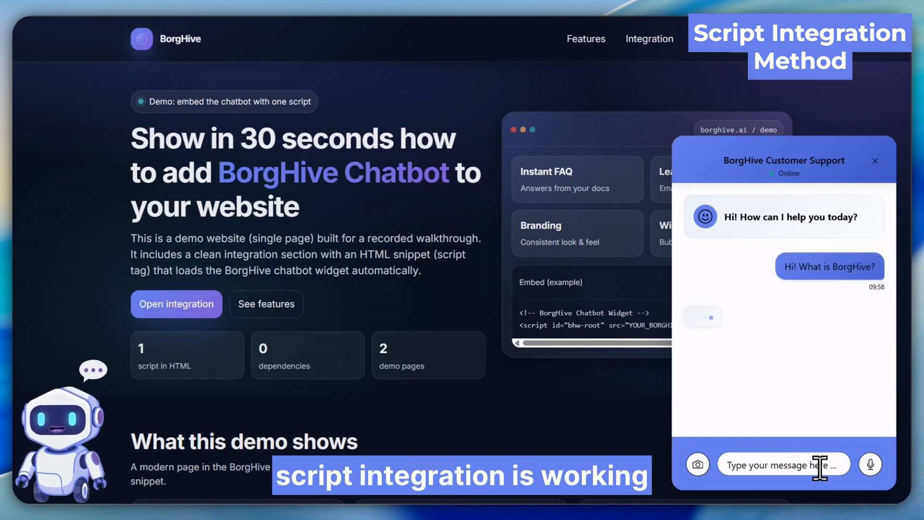
{"action": "scroll", "coordinate": [886, 390], "scroll_direction": "up", "scroll_amount": 10}
{"action": "scroll", "coordinate": [885, 388], "scroll_direction": "down", "scroll_amount": 1}
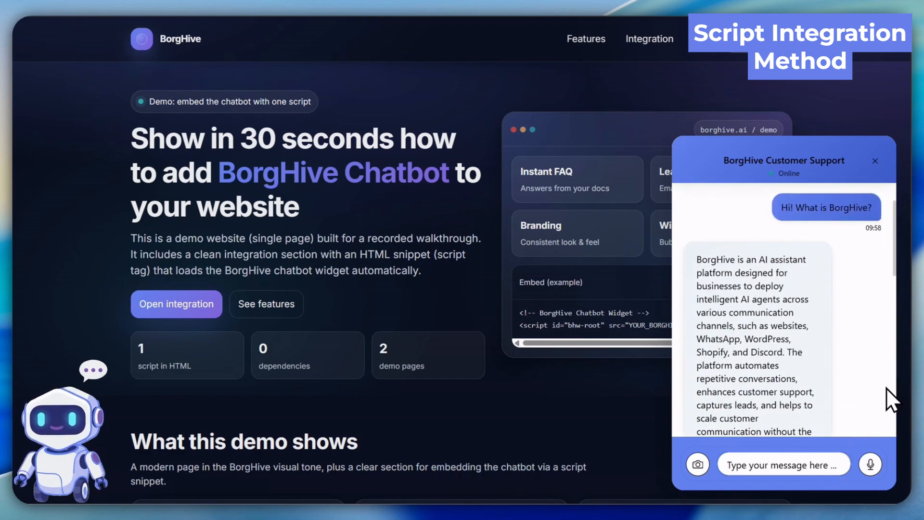
{"action": "scroll", "coordinate": [888, 386], "scroll_direction": "down", "scroll_amount": 4}
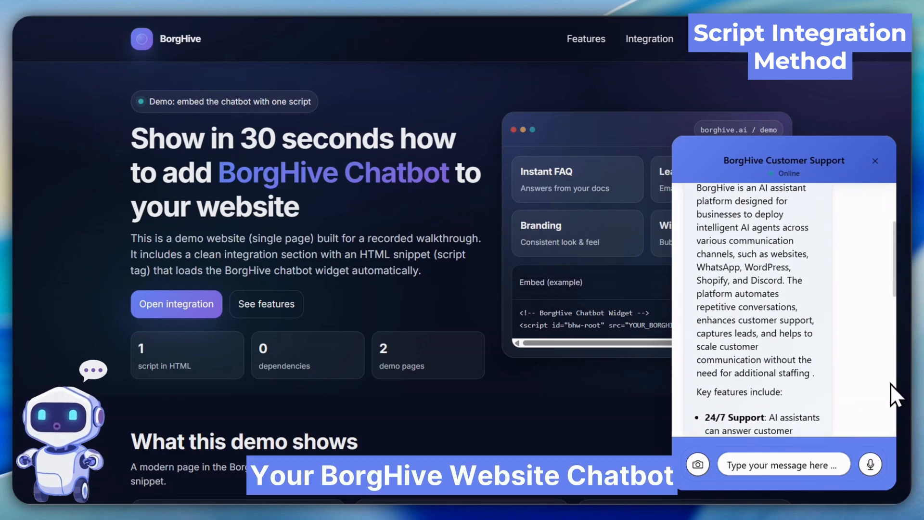
{"action": "scroll", "coordinate": [892, 381], "scroll_direction": "down", "scroll_amount": 4}
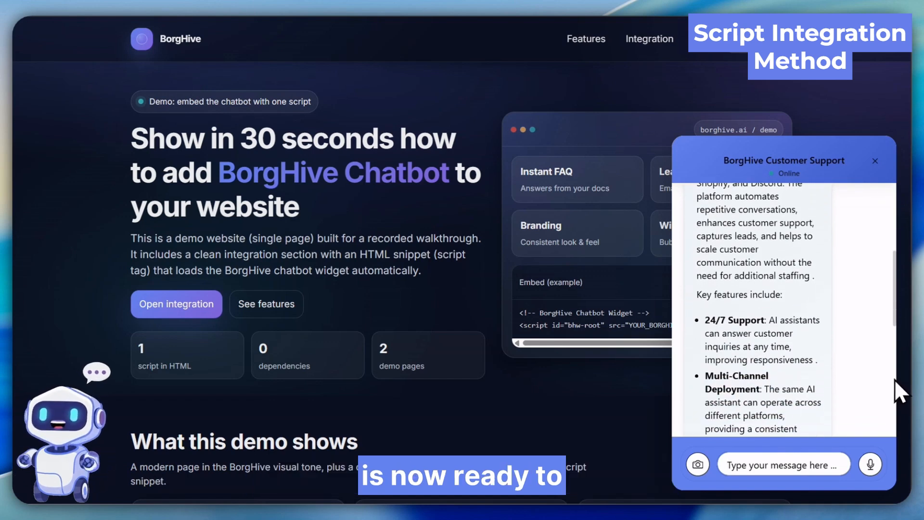
{"action": "scroll", "coordinate": [895, 377], "scroll_direction": "down", "scroll_amount": 4}
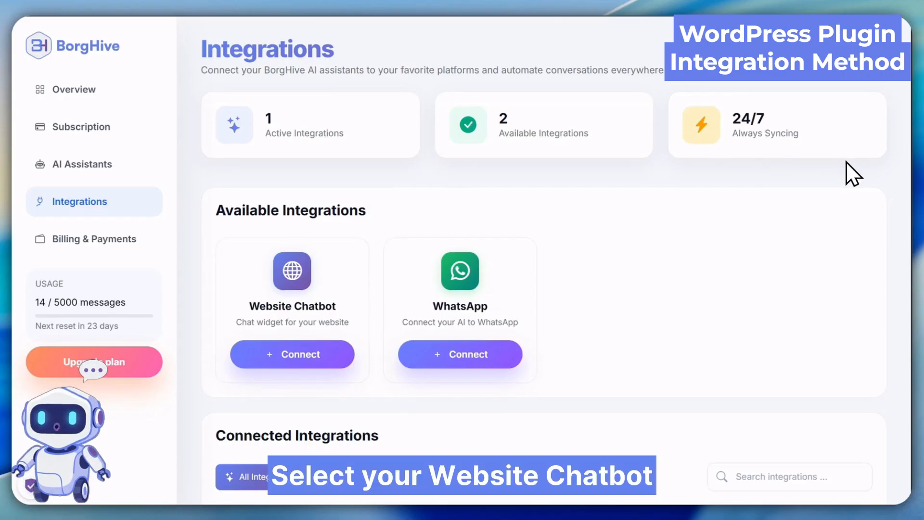
Open the WordPress plugin integration guide for BorgHive Customer Support and review the linked BorgHive Chatbot page in the WordPress plugin directory
{"action": "scroll", "coordinate": [847, 163], "scroll_direction": "down", "scroll_amount": 5}
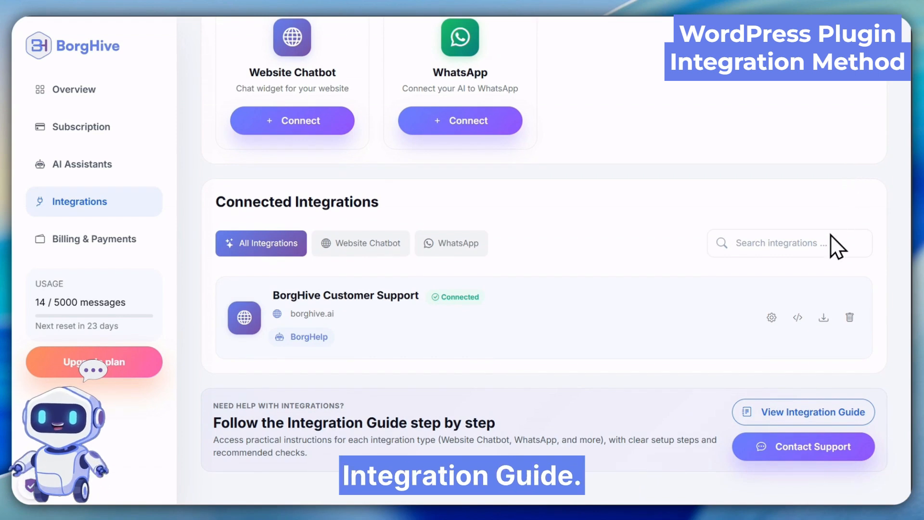
{"action": "left_click", "coordinate": [798, 319]}
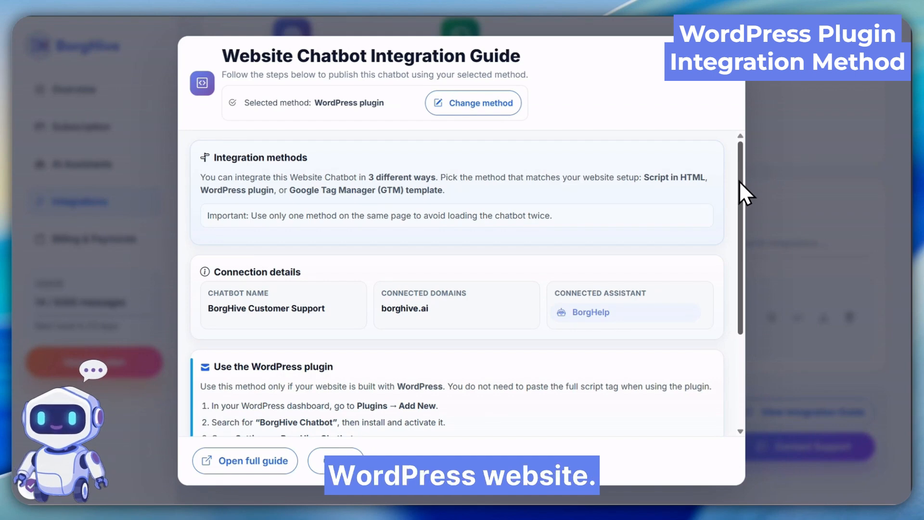
{"action": "left_click_drag", "start_coordinate": [739, 182], "coordinate": [753, 287]}
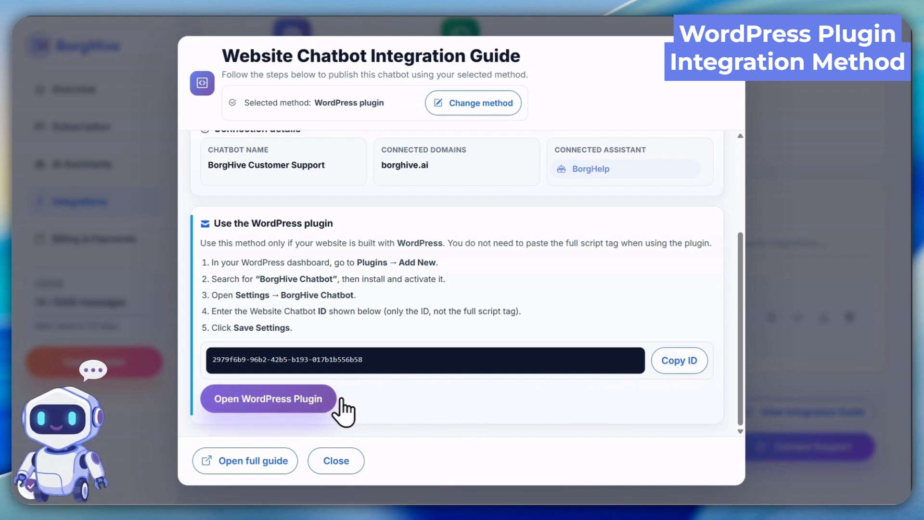
{"action": "left_click", "coordinate": [303, 405]}
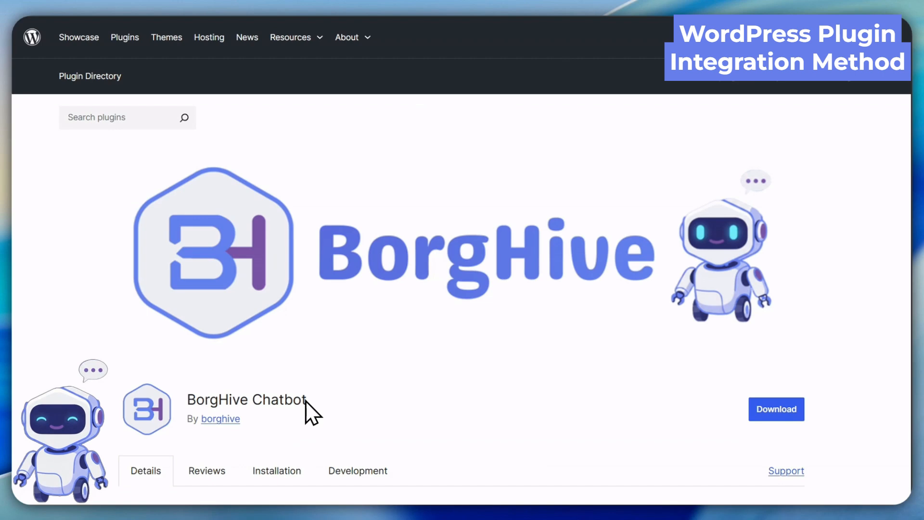
{"action": "scroll", "coordinate": [918, 260], "scroll_direction": "down", "scroll_amount": 1}
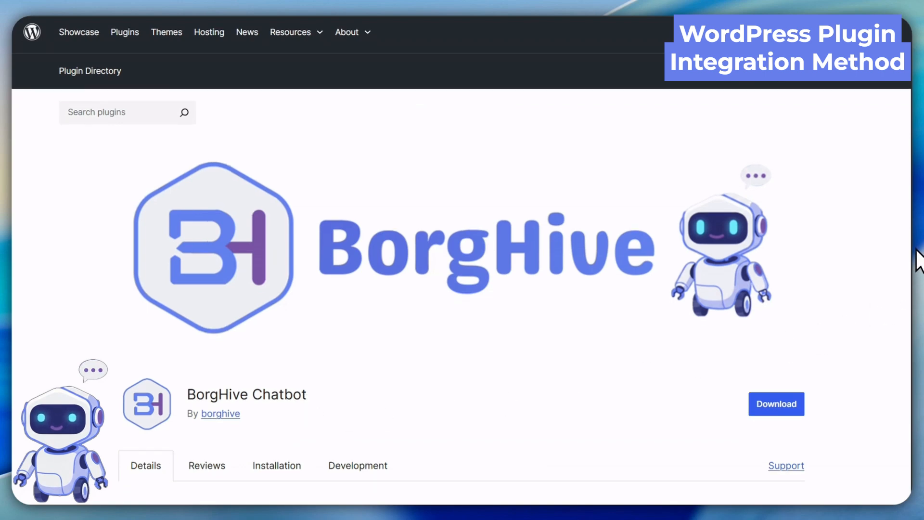
{"action": "scroll", "coordinate": [915, 251], "scroll_direction": "down", "scroll_amount": 5}
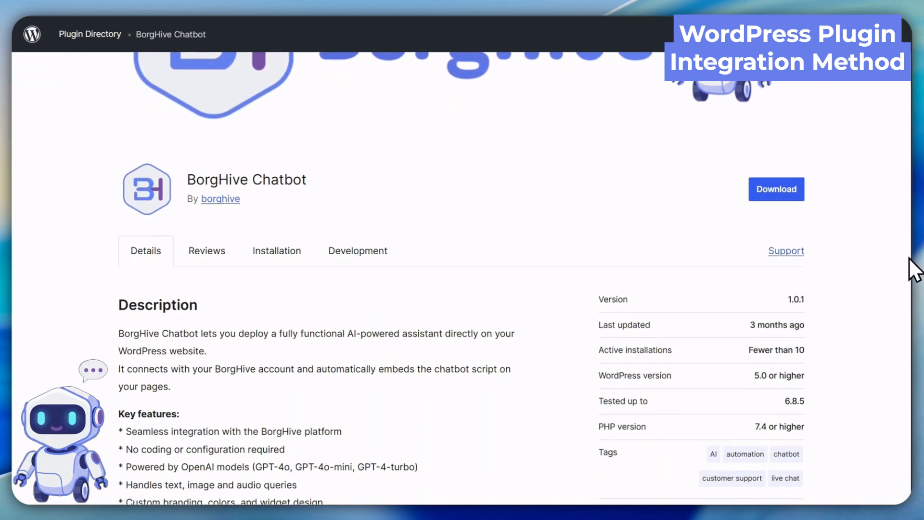
{"action": "scroll", "coordinate": [915, 272], "scroll_direction": "down", "scroll_amount": 4}
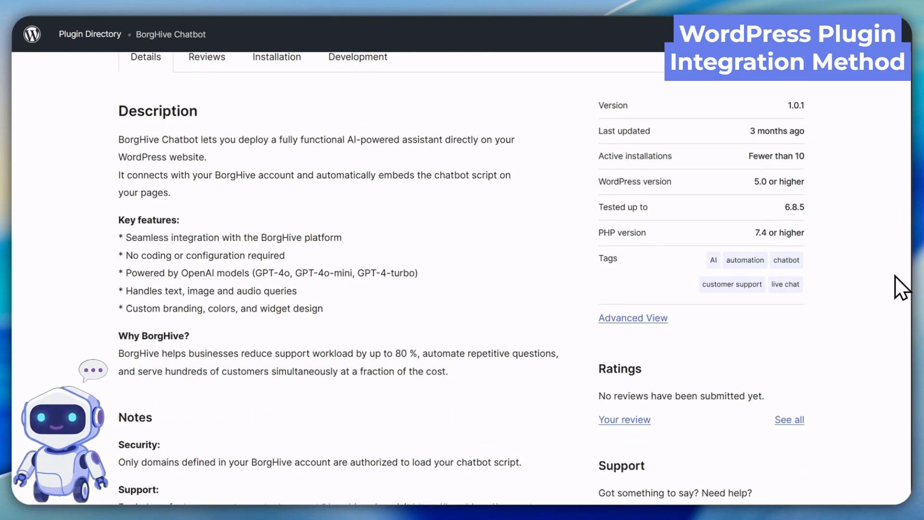
{"action": "scroll", "coordinate": [895, 276], "scroll_direction": "up", "scroll_amount": 3}
{"action": "scroll", "coordinate": [893, 278], "scroll_direction": "up", "scroll_amount": 6}
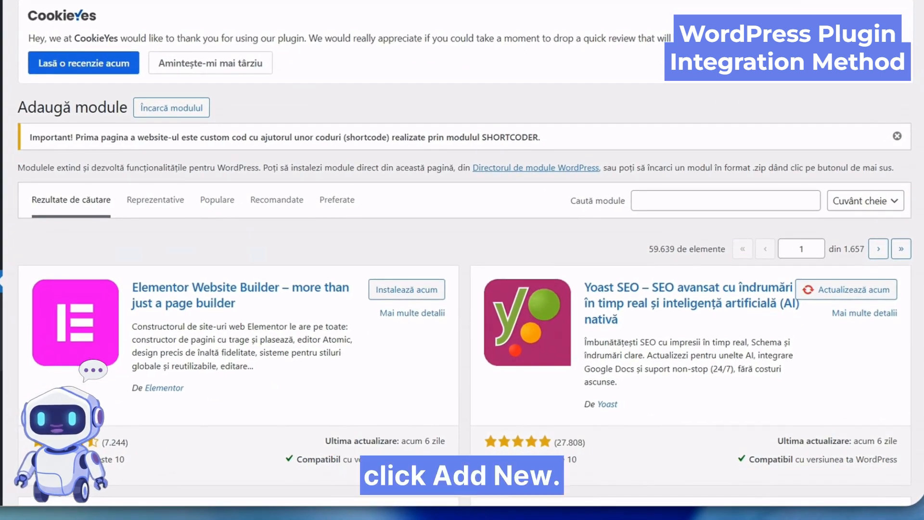
Search for "BorgHive" among the WordPress modules, then install and activate the BorgHive Chatbot plugin
{"action": "left_click", "coordinate": [739, 205]}
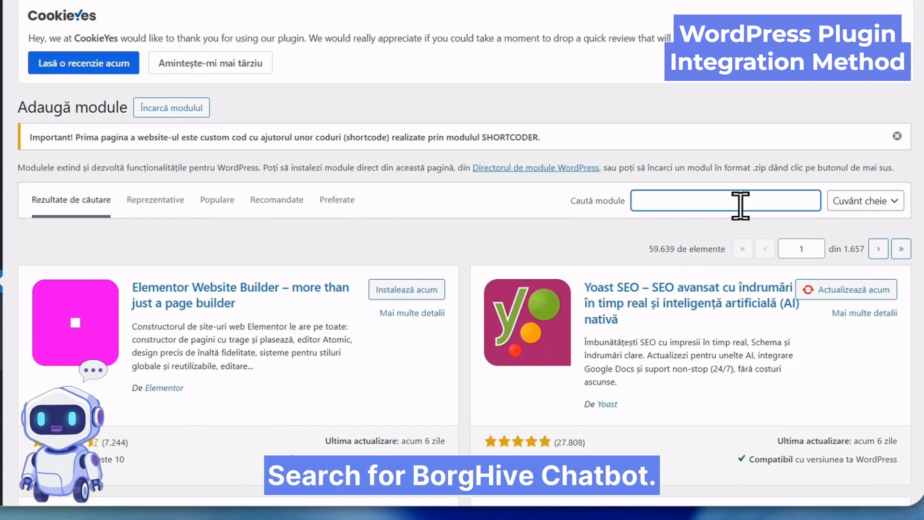
{"action": "type", "text": "BorgHive"}
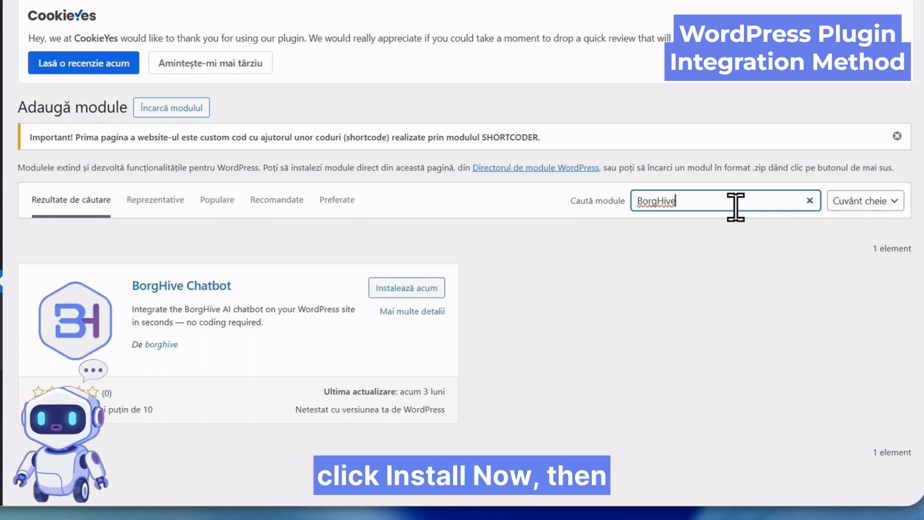
{"action": "left_click", "coordinate": [406, 289]}
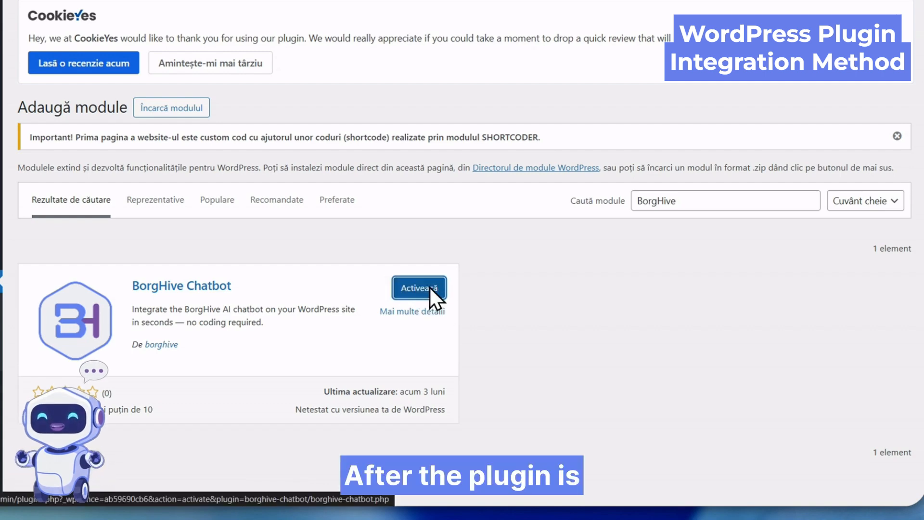
{"action": "left_click", "coordinate": [427, 292]}
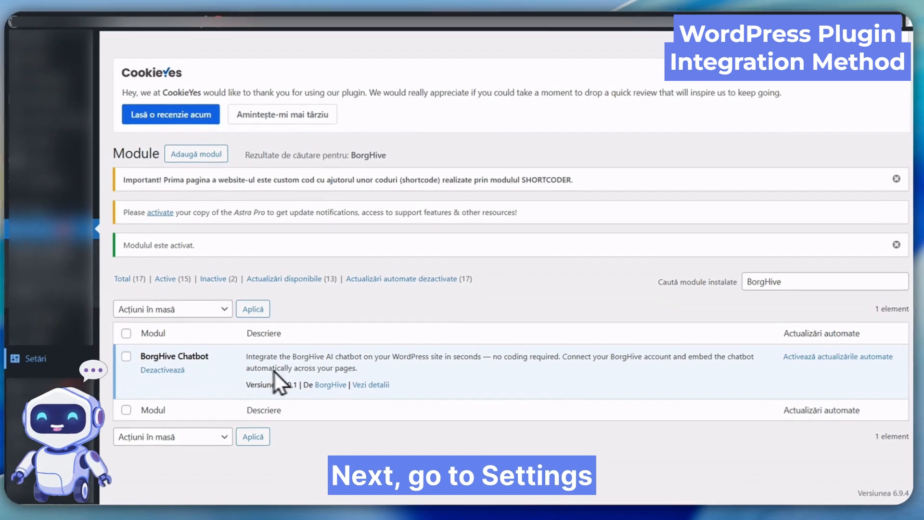
Enter the Website Chatbot ID from the integration guide in the BorgHive Chatbot plugin settings and save them
{"action": "mouse_move", "coordinate": [1, 349]}
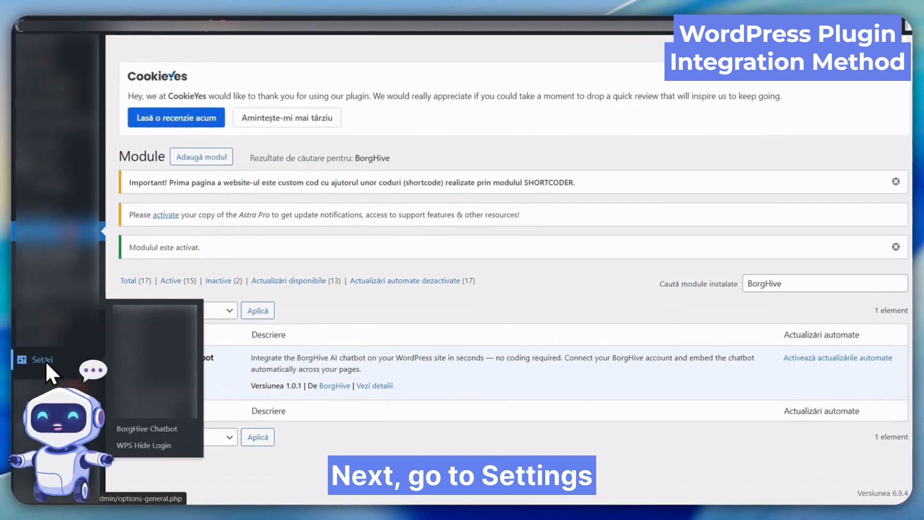
{"action": "left_click", "coordinate": [159, 428]}
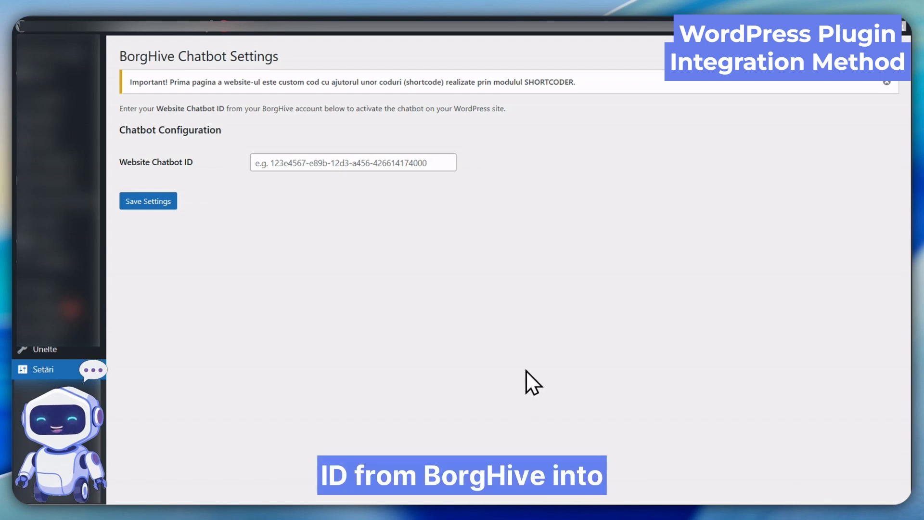
{"action": "left_click", "coordinate": [380, 166]}
{"action": "type", "text": "2979f6b9-96b2-42b5-b193-017b1b556b58"}
{"action": "left_click", "coordinate": [440, 235]}
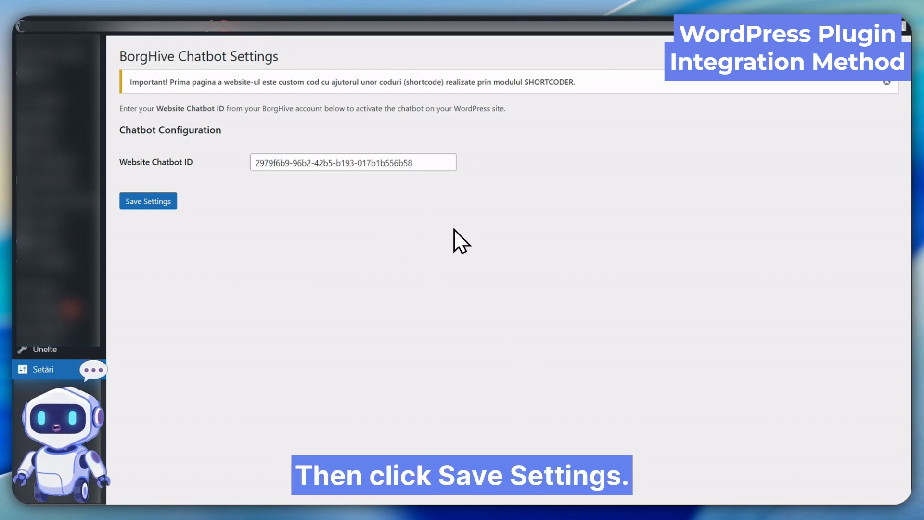
{"action": "left_click", "coordinate": [157, 202]}
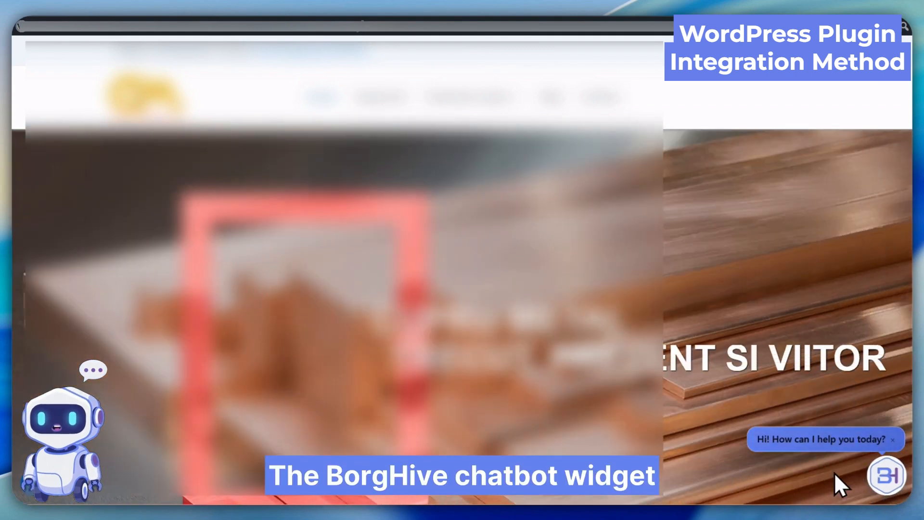
Test the chatbot on the WordPress website by sending "Hi! What is BorgHive?" and read through its reply
{"action": "left_click", "coordinate": [885, 475]}
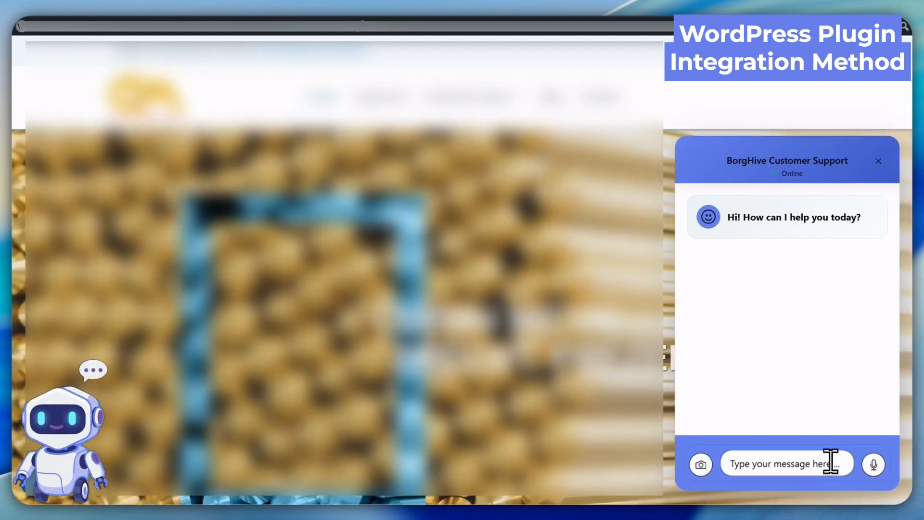
{"action": "type", "text": "Hi"}
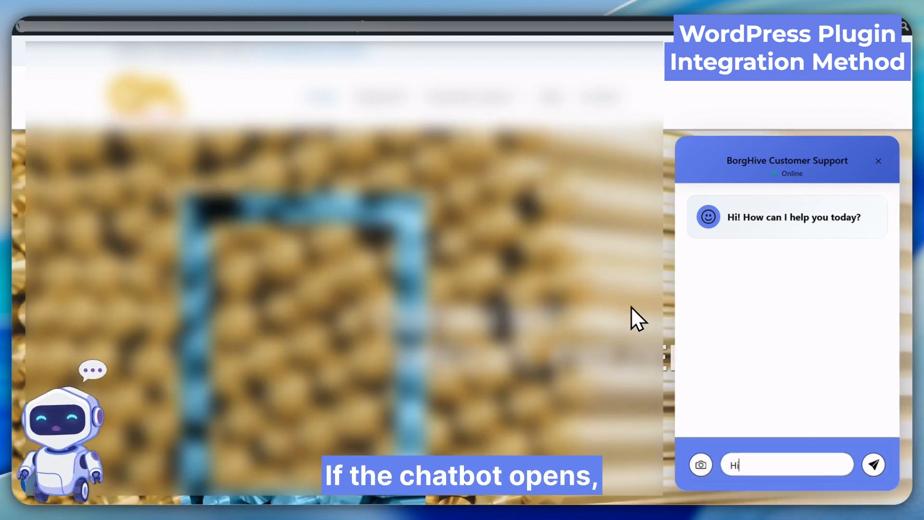
{"action": "type", "text": "! What is BorgHive?"}
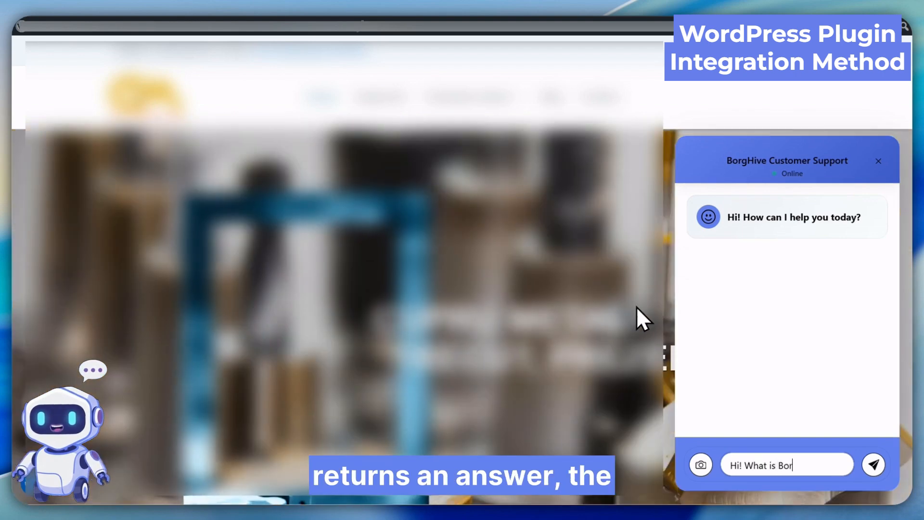
{"action": "key", "text": "Return"}
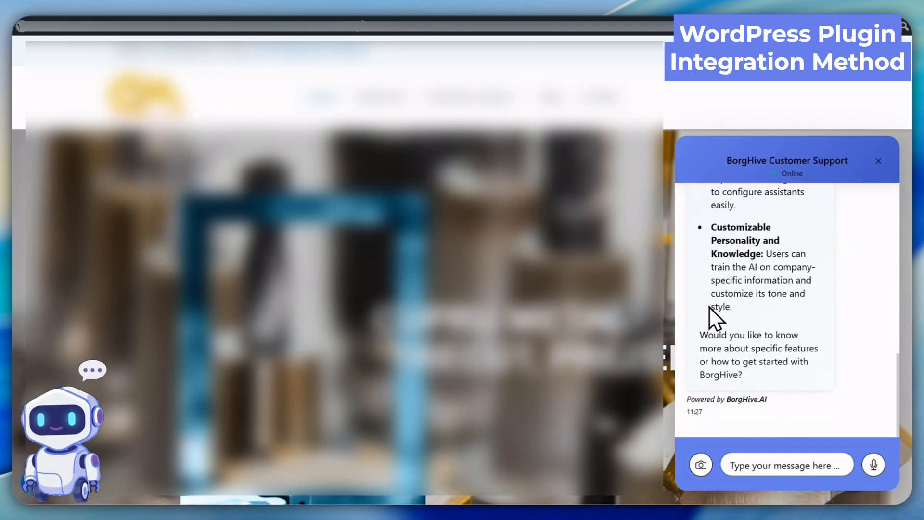
{"action": "scroll", "coordinate": [713, 306], "scroll_direction": "up", "scroll_amount": 15}
{"action": "scroll", "coordinate": [813, 383], "scroll_direction": "down", "scroll_amount": 3}
{"action": "scroll", "coordinate": [847, 400], "scroll_direction": "down", "scroll_amount": 3}
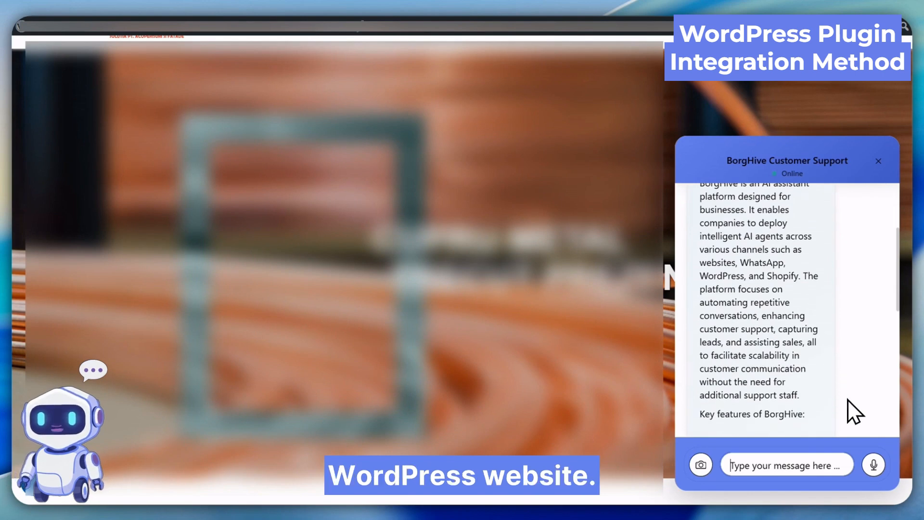
{"action": "scroll", "coordinate": [846, 401], "scroll_direction": "down", "scroll_amount": 4}
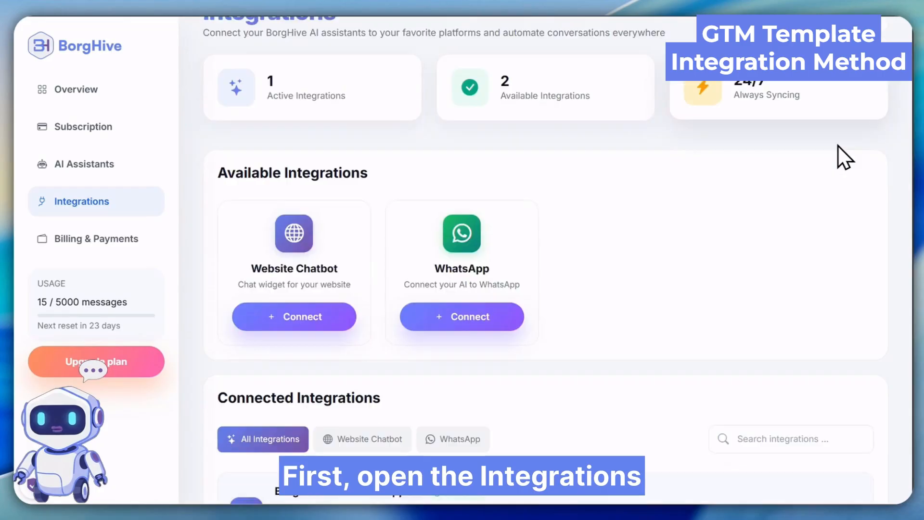
Download the GTM template from the BorgHive Customer Support integration guide on the BorgHive Integrations page
{"action": "scroll", "coordinate": [838, 146], "scroll_direction": "down", "scroll_amount": 5}
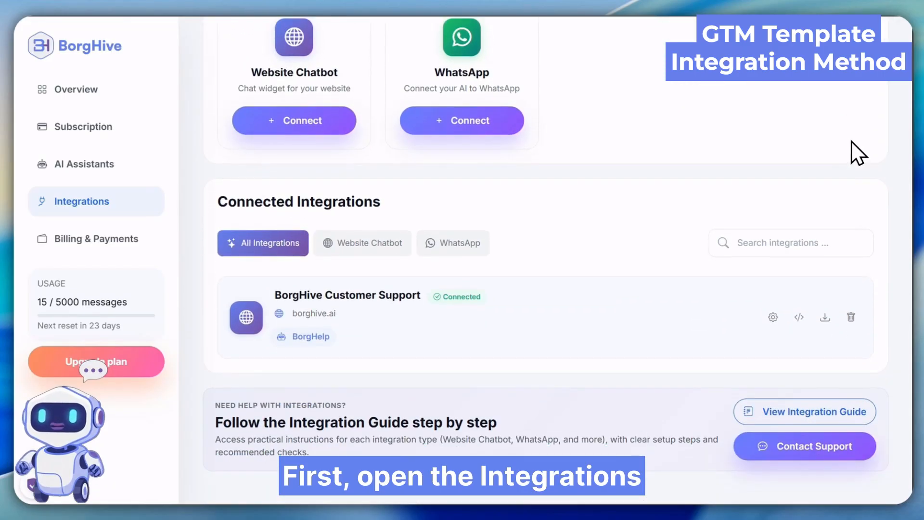
{"action": "left_click", "coordinate": [795, 318]}
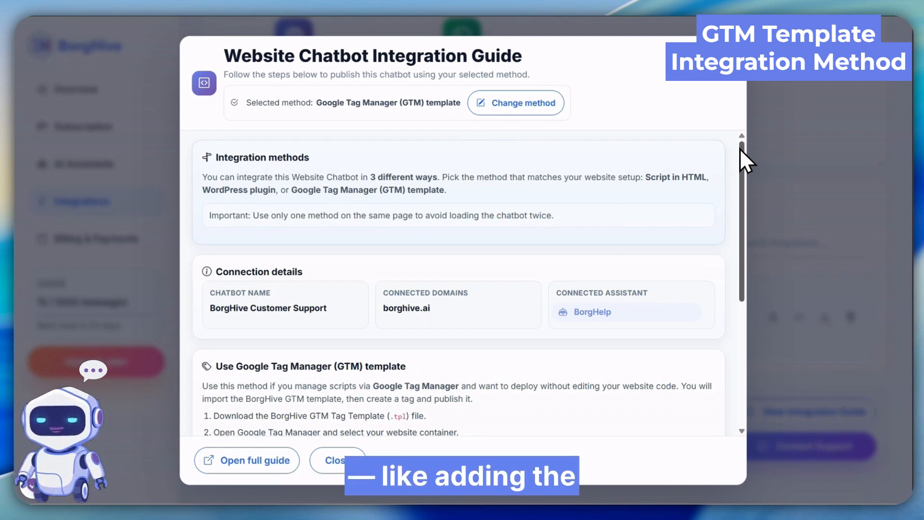
{"action": "left_click_drag", "start_coordinate": [740, 149], "coordinate": [740, 265]}
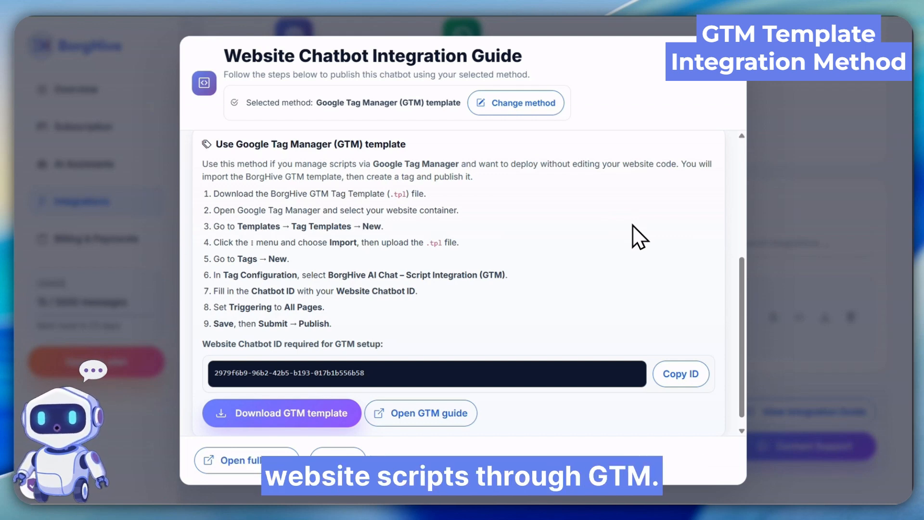
{"action": "left_click", "coordinate": [315, 418]}
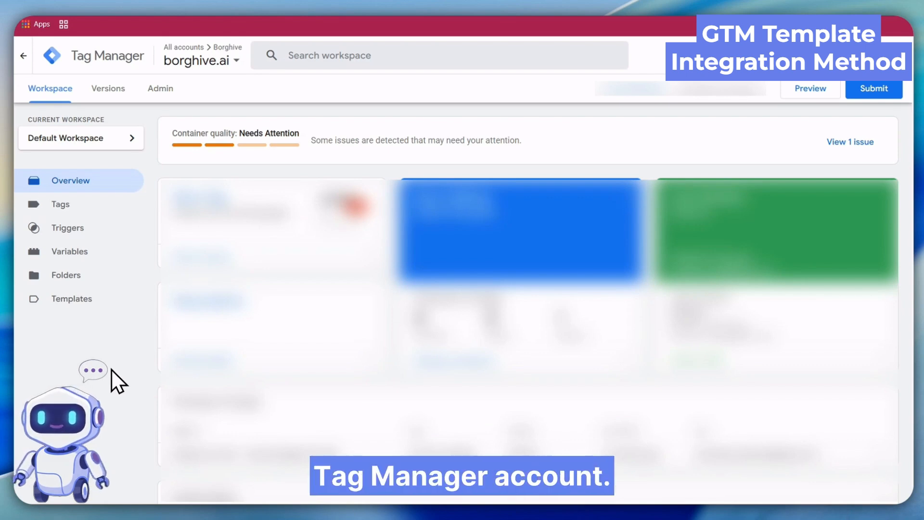
In the borghive.ai Tag Manager container, create a tag template by importing "BorgHive AI Chat – Script Integration (GTM).tpl", then save and close it
{"action": "left_click", "coordinate": [100, 307]}
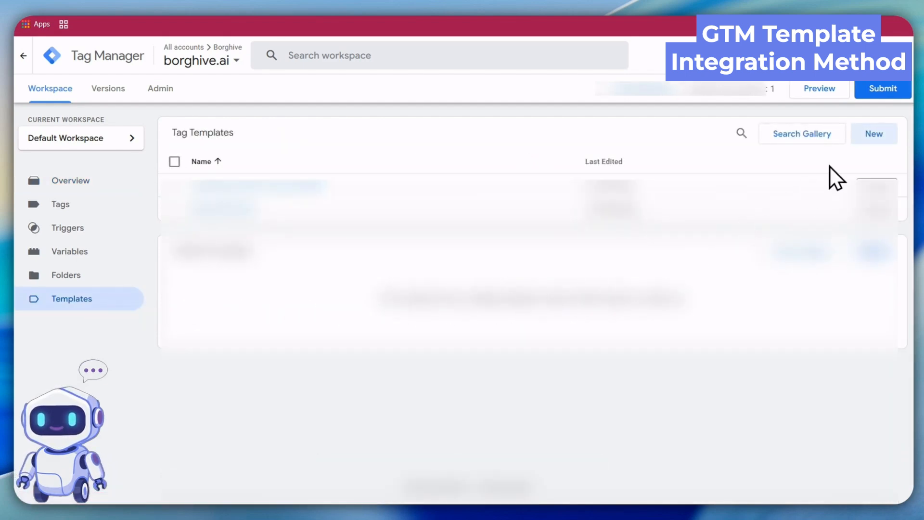
{"action": "left_click", "coordinate": [875, 135]}
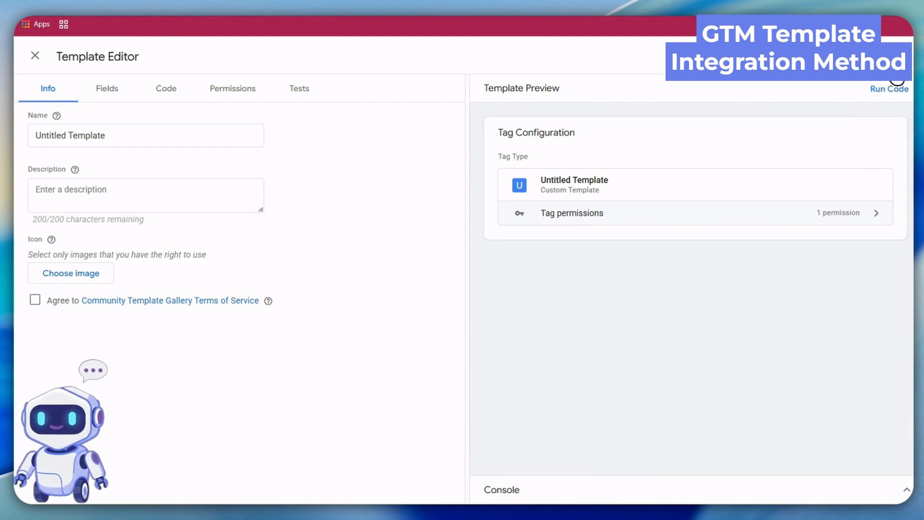
{"action": "left_click", "coordinate": [905, 59]}
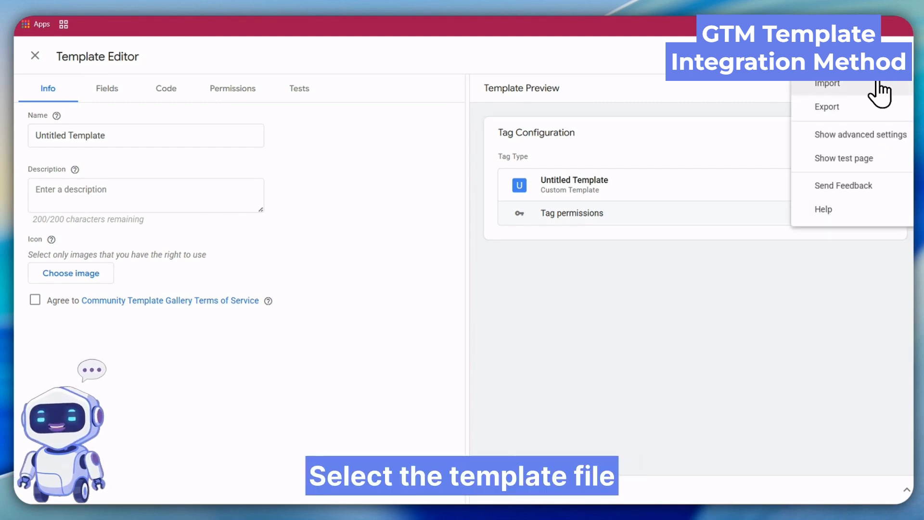
{"action": "left_click", "coordinate": [881, 82]}
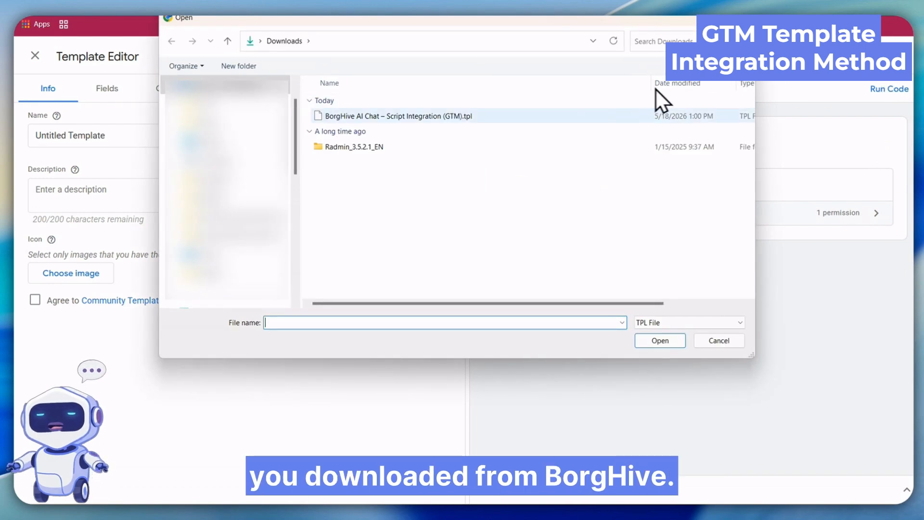
{"action": "left_click", "coordinate": [569, 110]}
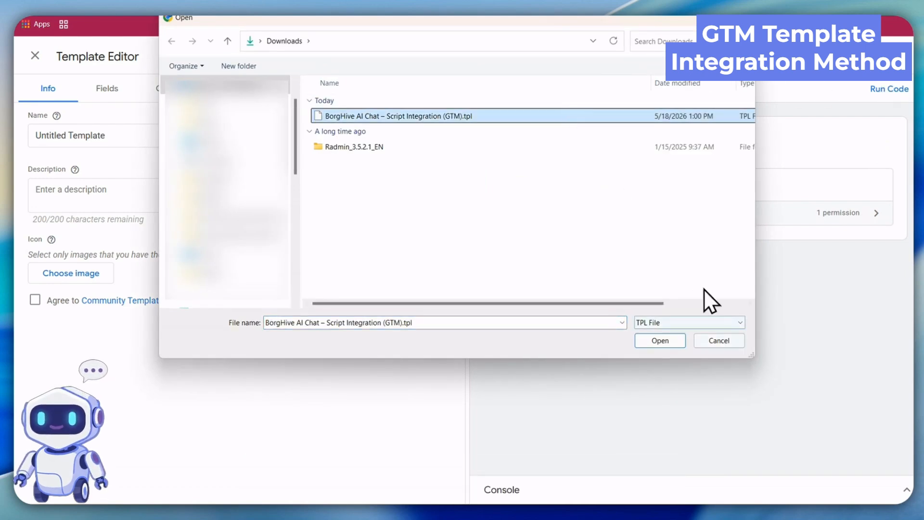
{"action": "left_click", "coordinate": [659, 341]}
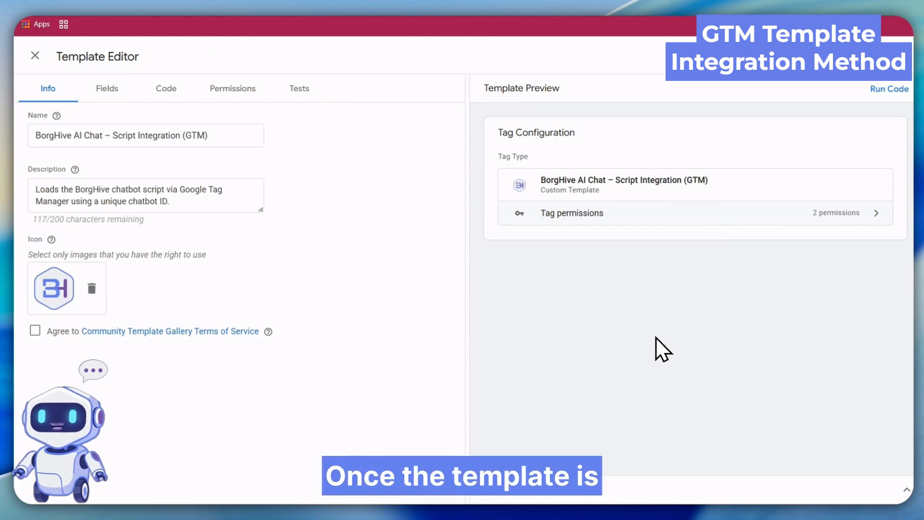
{"action": "left_click", "coordinate": [869, 87]}
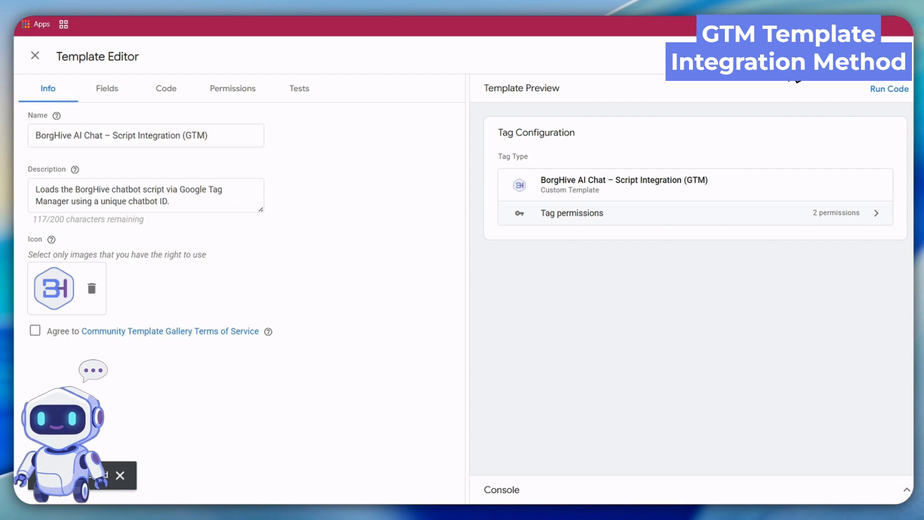
{"action": "left_click", "coordinate": [35, 56]}
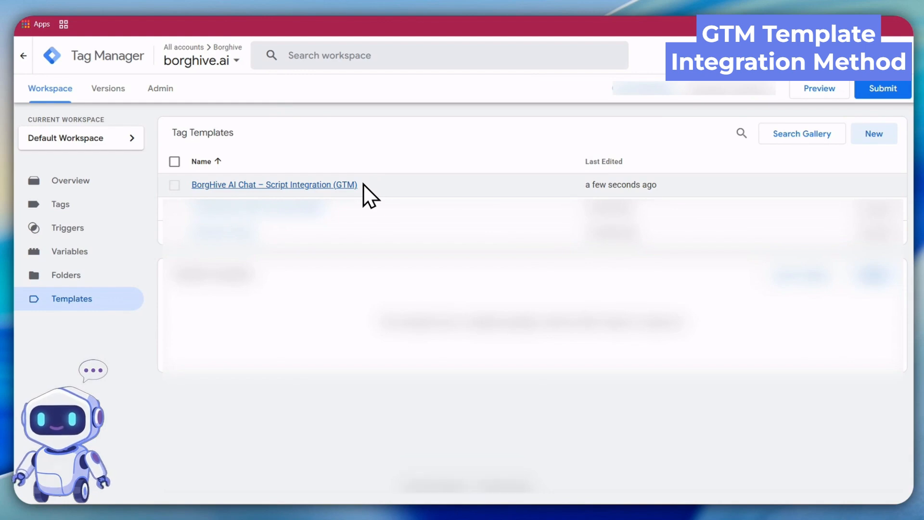
Create a new tag with the "BorgHive AI Chat – Script Integration (GTM)" custom template and paste in the Chatbot ID
{"action": "left_click", "coordinate": [104, 212]}
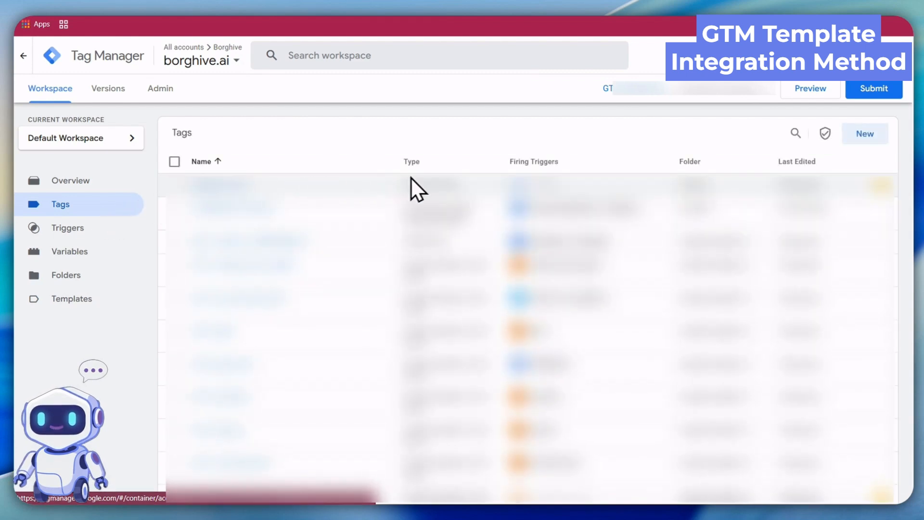
{"action": "left_click", "coordinate": [875, 136]}
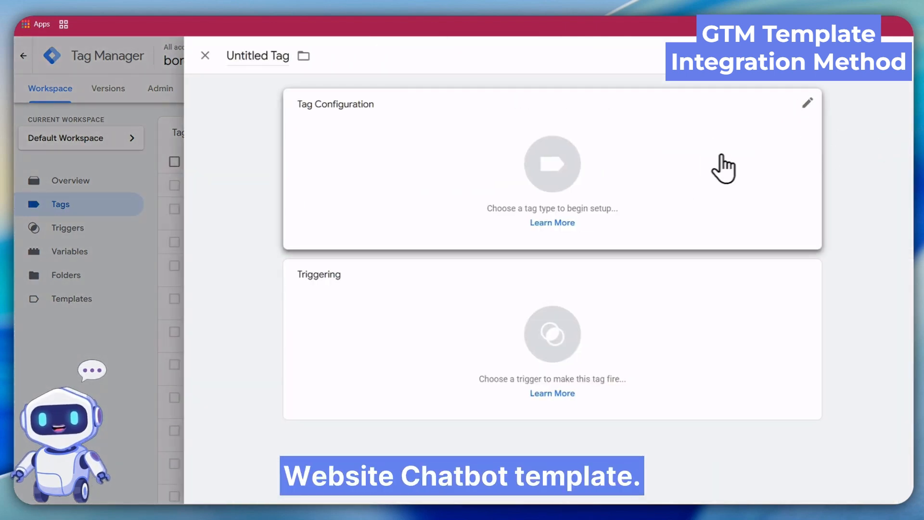
{"action": "left_click", "coordinate": [608, 177]}
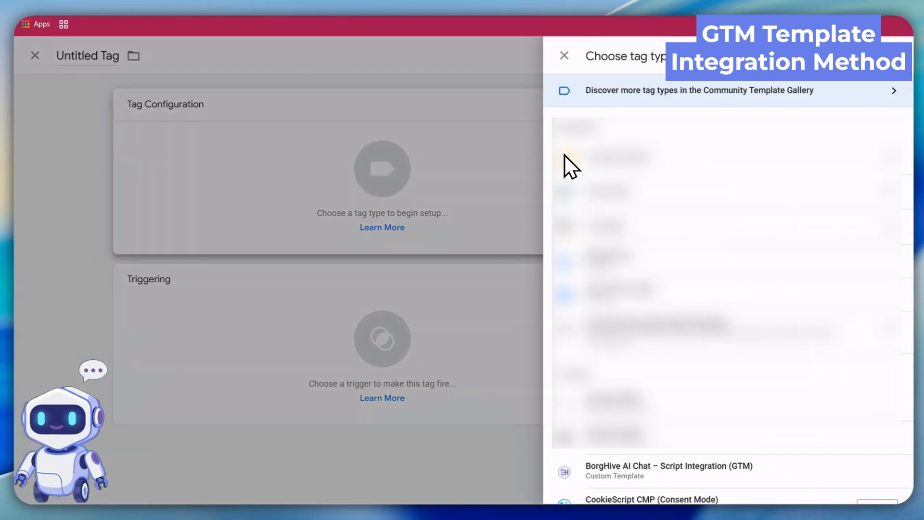
{"action": "left_click", "coordinate": [691, 475]}
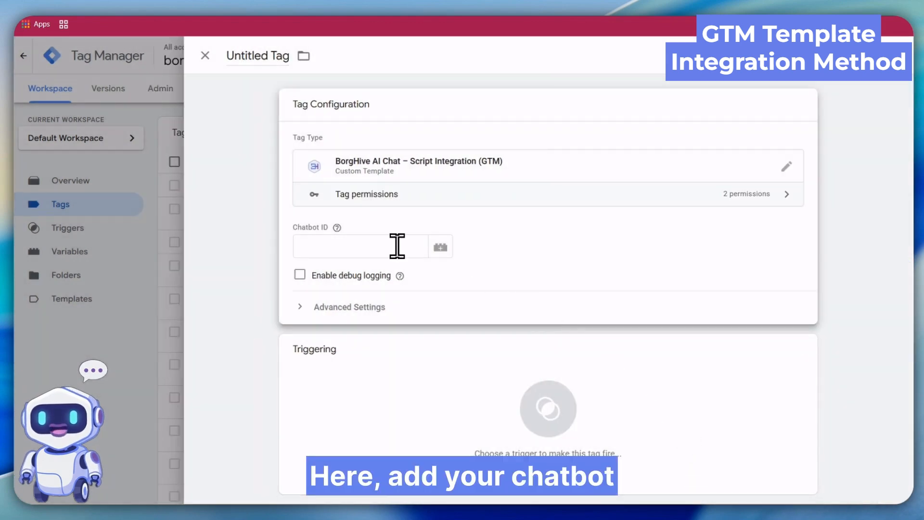
{"action": "left_click", "coordinate": [395, 245]}
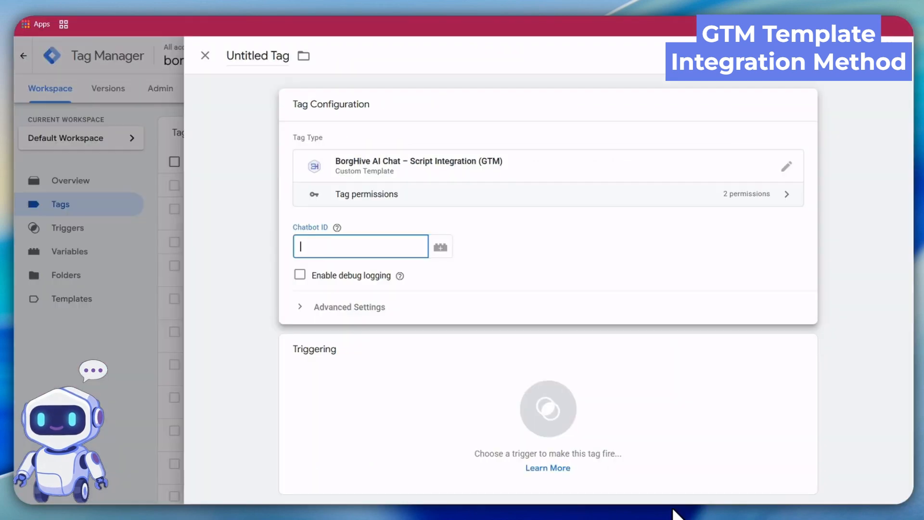
{"action": "key", "text": "ctrl+v"}
{"action": "left_click", "coordinate": [535, 249]}
Assign the All Pages trigger to the tag and save it under the name "BorgHive AI Chat – Script Integration (GTM)"
{"action": "scroll", "coordinate": [535, 249], "scroll_direction": "down", "scroll_amount": 1}
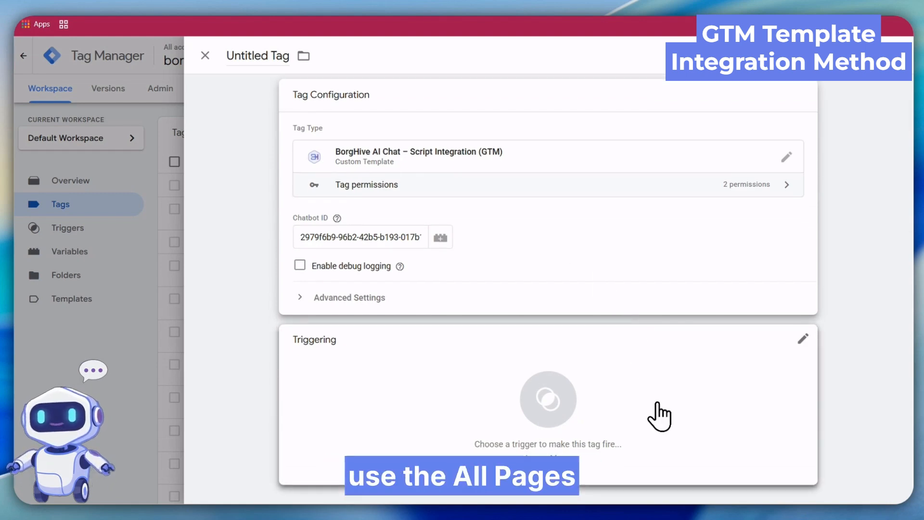
{"action": "left_click", "coordinate": [650, 419]}
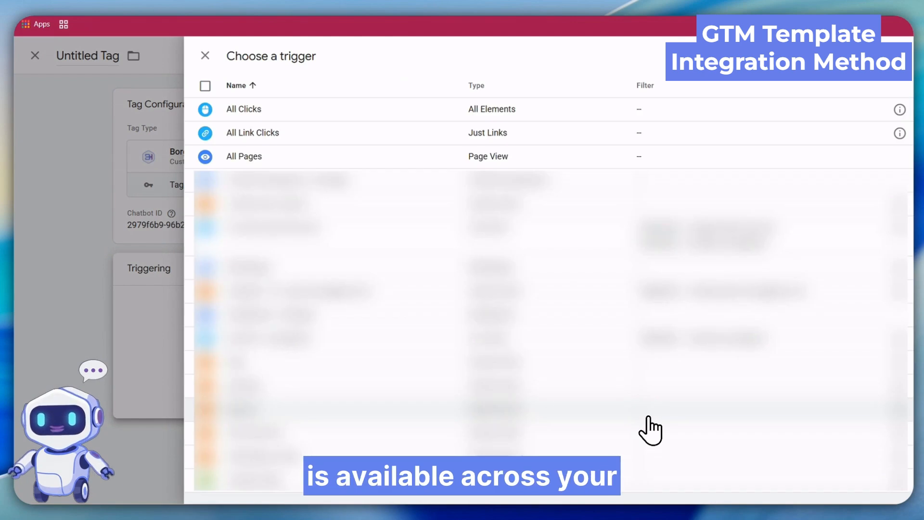
{"action": "left_click", "coordinate": [312, 155]}
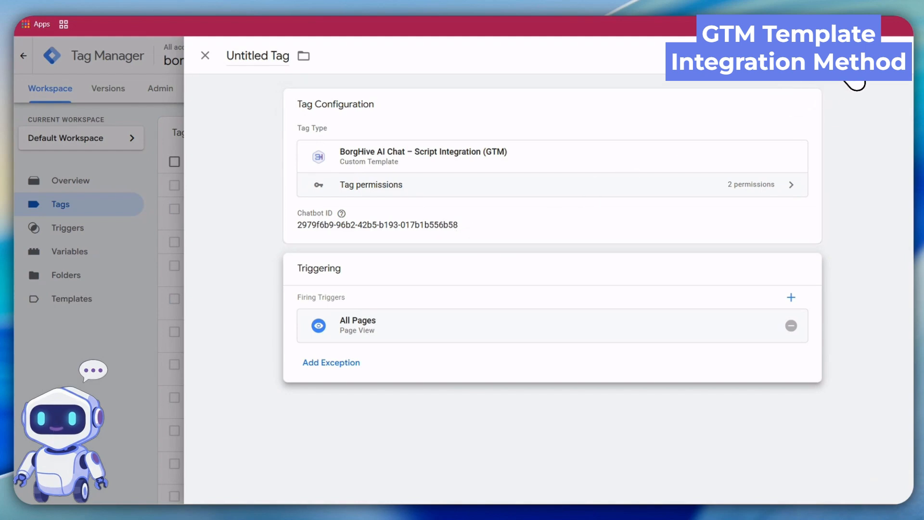
{"action": "left_click", "coordinate": [856, 80]}
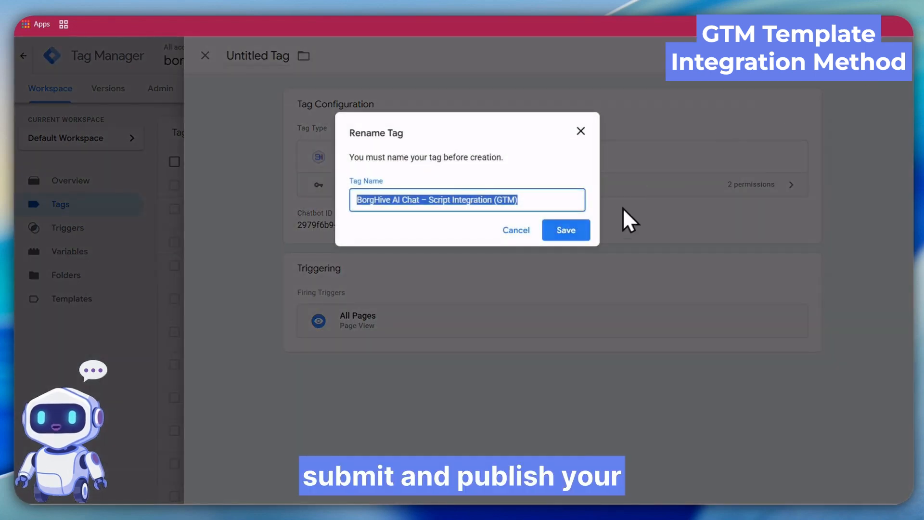
{"action": "left_click", "coordinate": [550, 206]}
{"action": "left_click", "coordinate": [558, 232]}
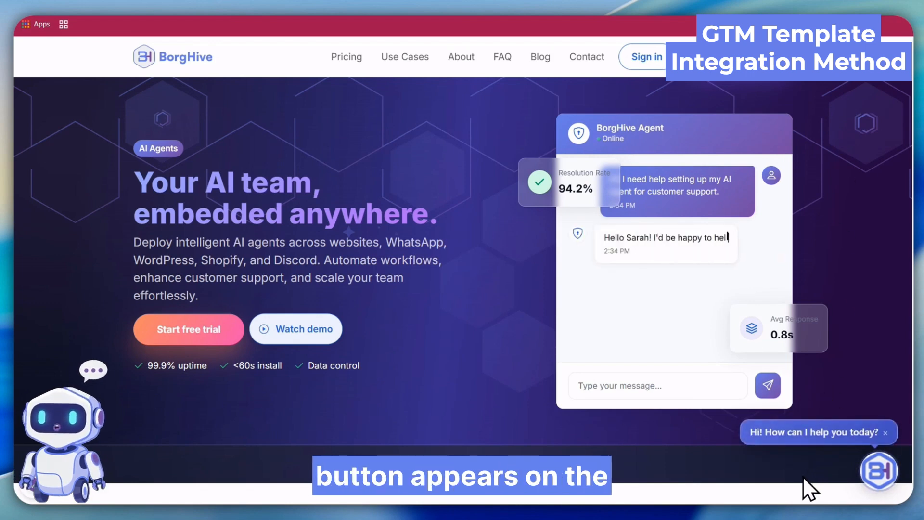
Test the chatbot on the BorgHive website by sending "Hi! What is BorgHive?" and read through its reply
{"action": "left_click", "coordinate": [878, 469]}
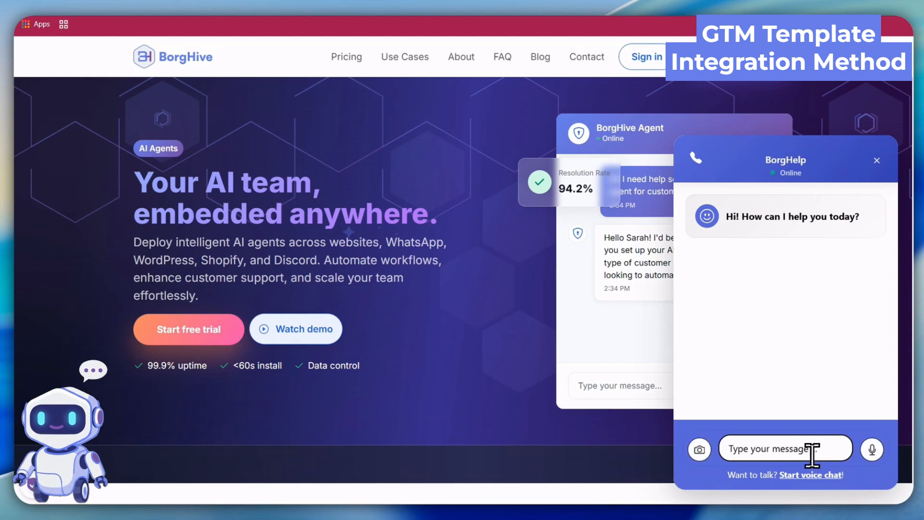
{"action": "left_click", "coordinate": [807, 449]}
{"action": "type", "text": "Hi"}
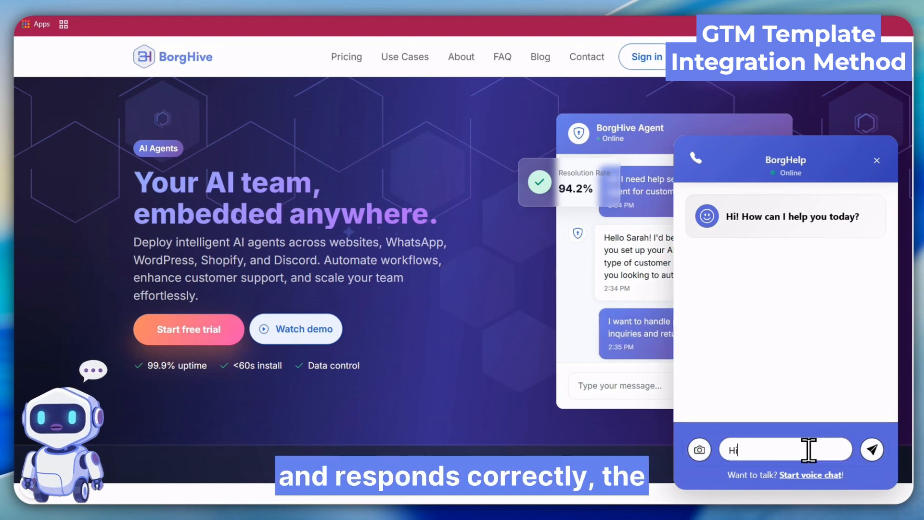
{"action": "type", "text": "! What is BorgHive?"}
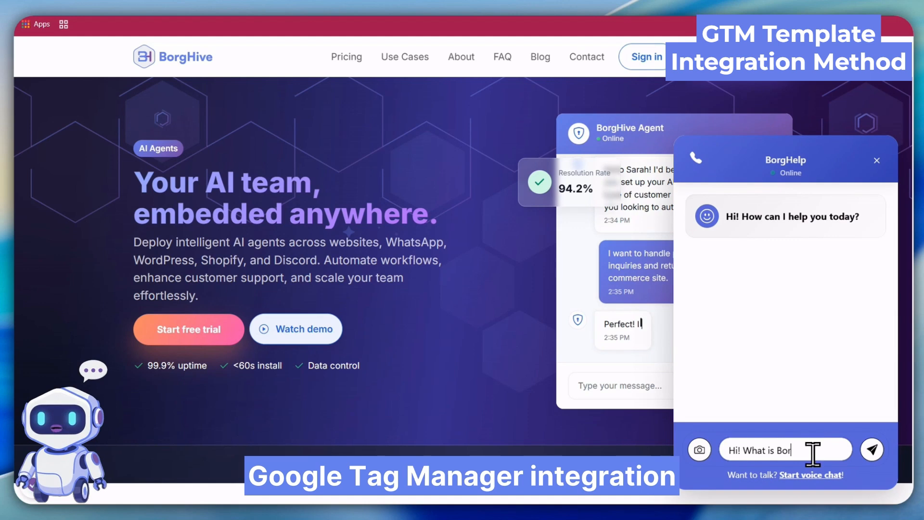
{"action": "key", "text": "Return"}
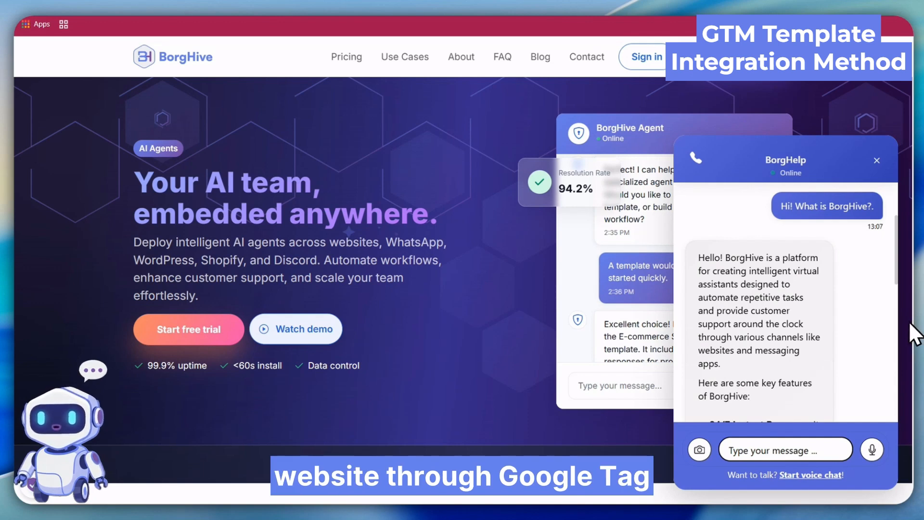
{"action": "scroll", "coordinate": [874, 331], "scroll_direction": "down", "scroll_amount": 5}
{"action": "scroll", "coordinate": [874, 330], "scroll_direction": "down", "scroll_amount": 5}
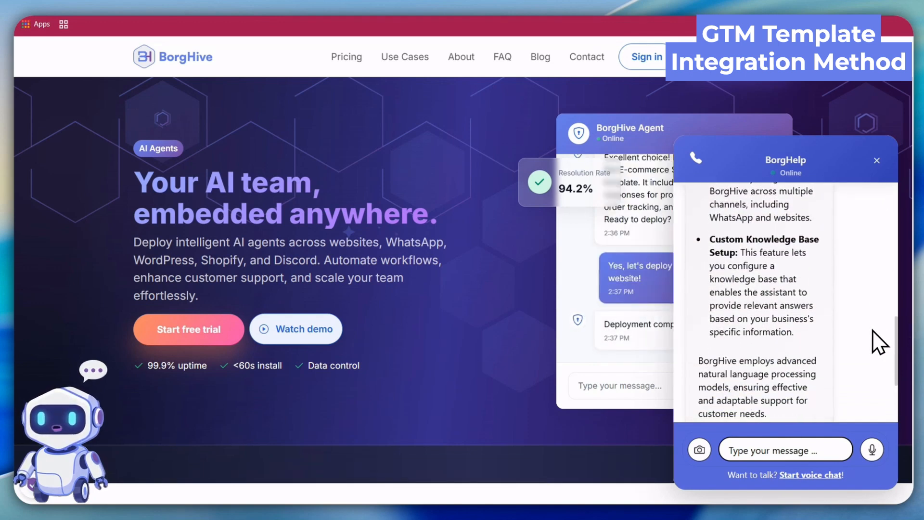
{"action": "scroll", "coordinate": [872, 330], "scroll_direction": "down", "scroll_amount": 1}
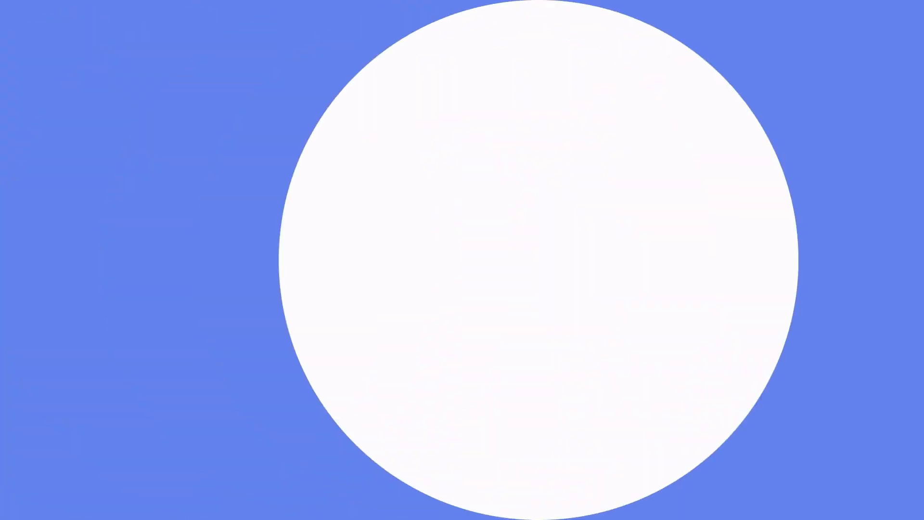